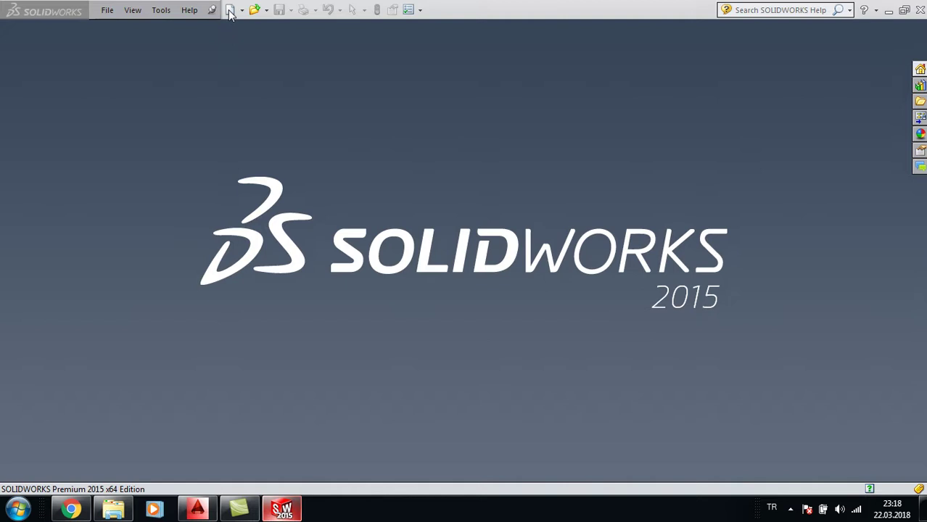
# - Create a new part and draw a circle centred at the origin on the Front Plane
pyautogui.click(230, 11)
pyautogui.click(451, 326)
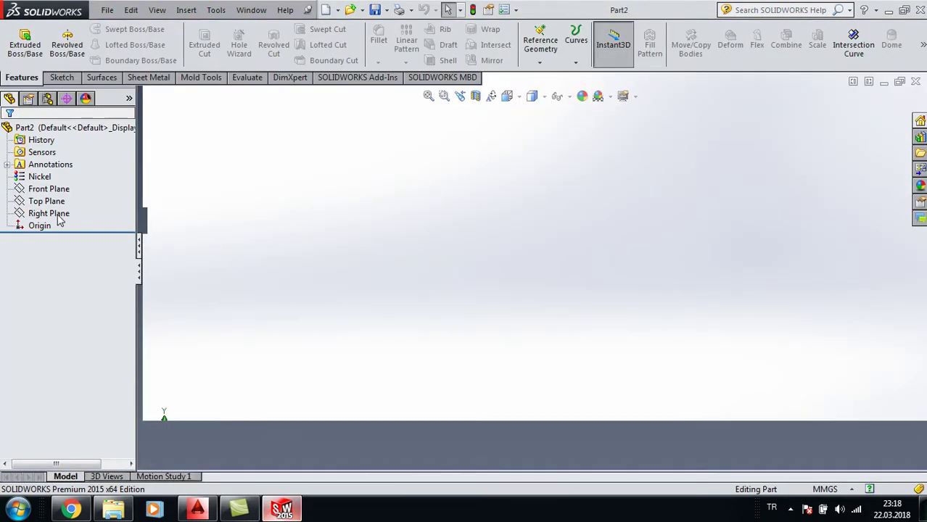
pyautogui.click(49, 189)
pyautogui.click(115, 178)
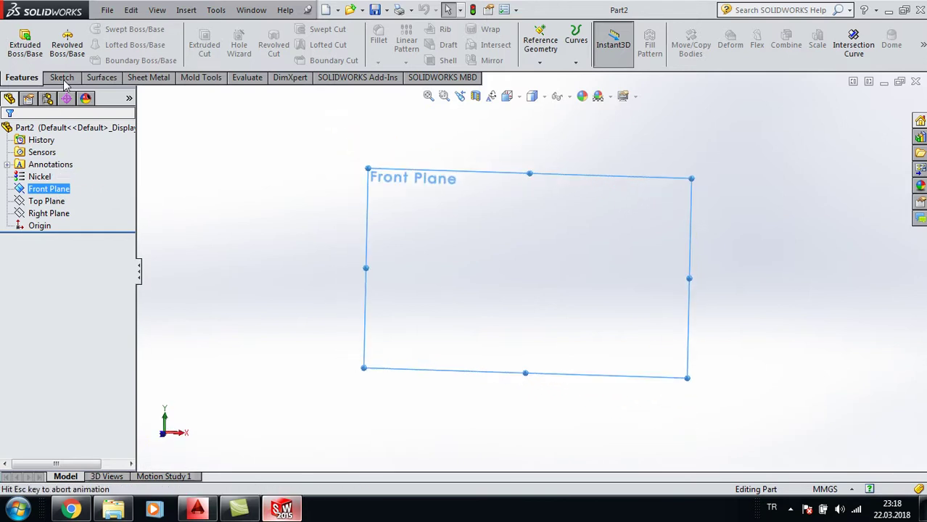
pyautogui.click(62, 77)
pyautogui.click(112, 29)
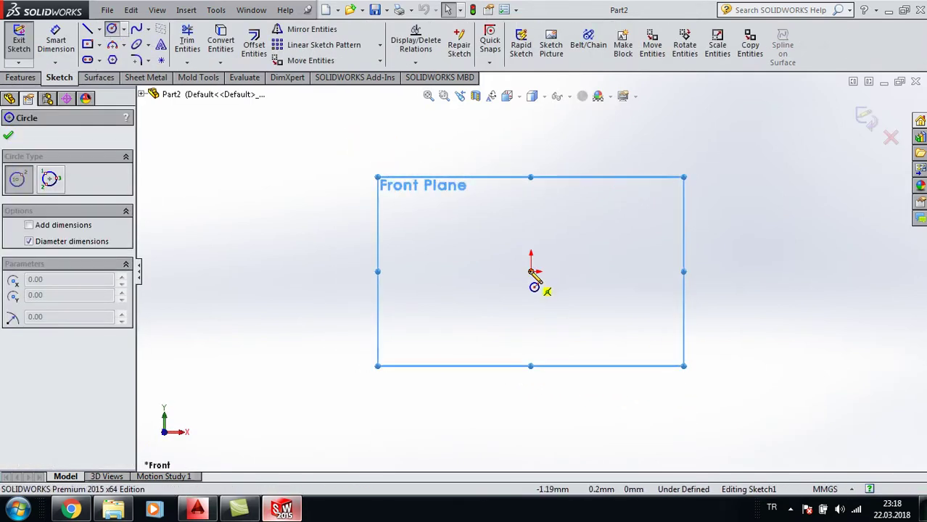
pyautogui.click(532, 271)
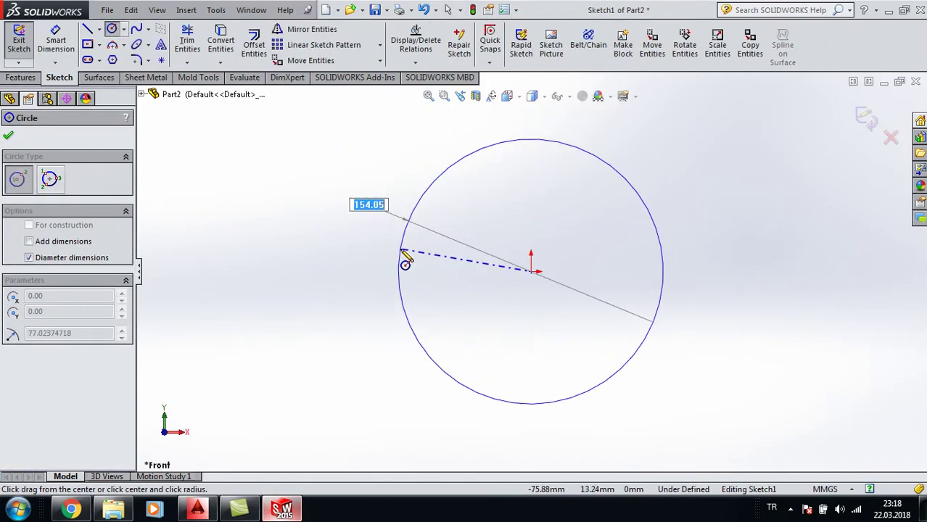
pyautogui.click(405, 273)
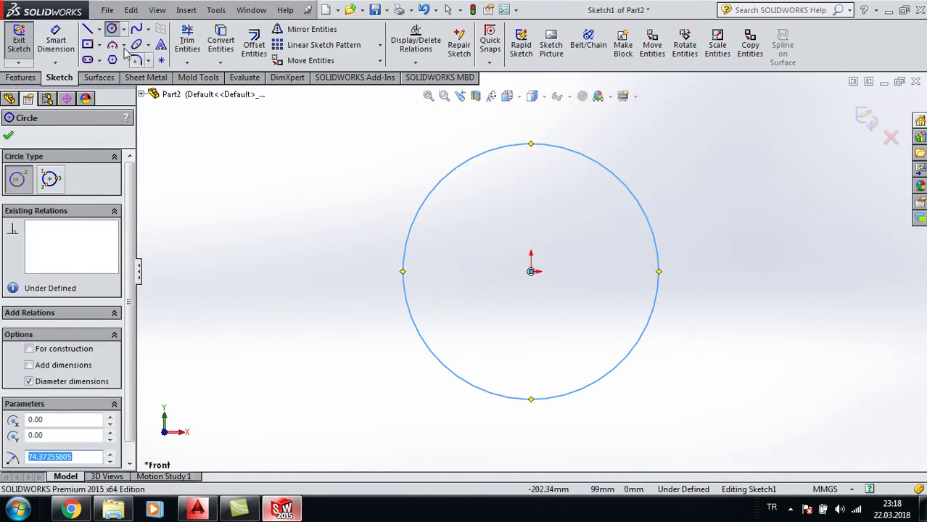
# - Add a horizontal centreline across the circle's diameter and trim away the lower half
pyautogui.click(99, 30)
pyautogui.click(109, 60)
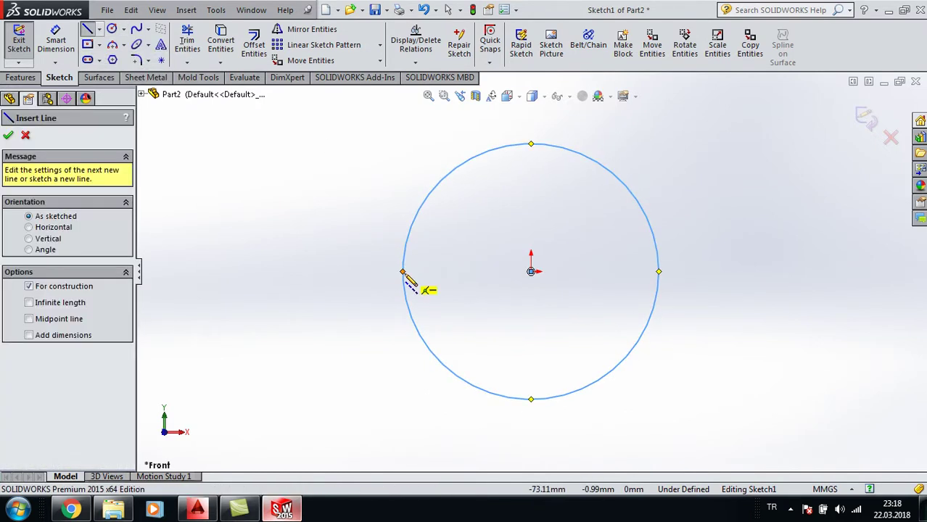
pyautogui.click(403, 272)
pyautogui.click(659, 272)
pyautogui.rightClick(660, 272)
pyautogui.click(682, 299)
pyautogui.click(187, 44)
pyautogui.moveTo(476, 357); pyautogui.dragTo(144, 227)
pyautogui.click(21, 77)
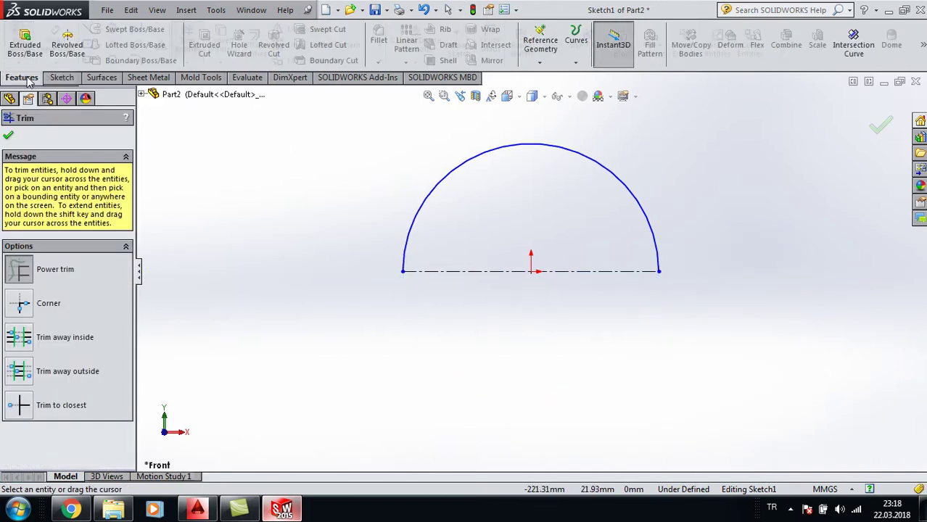
# - Revolve the semicircle 180° mid-plane about its centreline into a solid dome
pyautogui.click(70, 40)
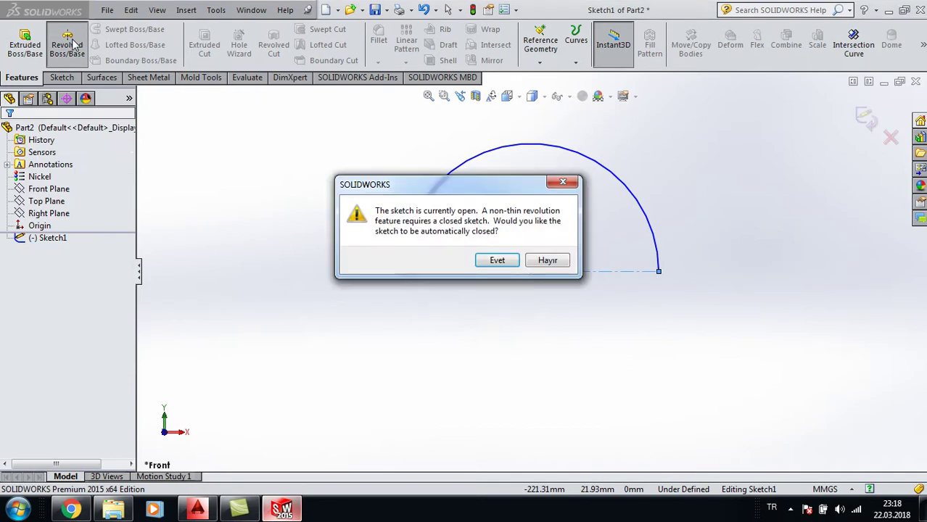
pyautogui.click(496, 260)
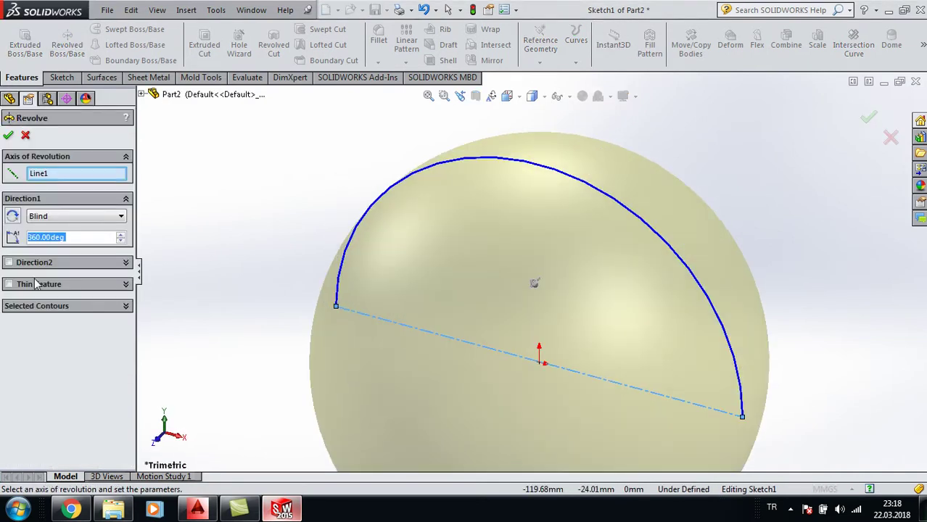
pyautogui.click(76, 216)
pyautogui.click(43, 265)
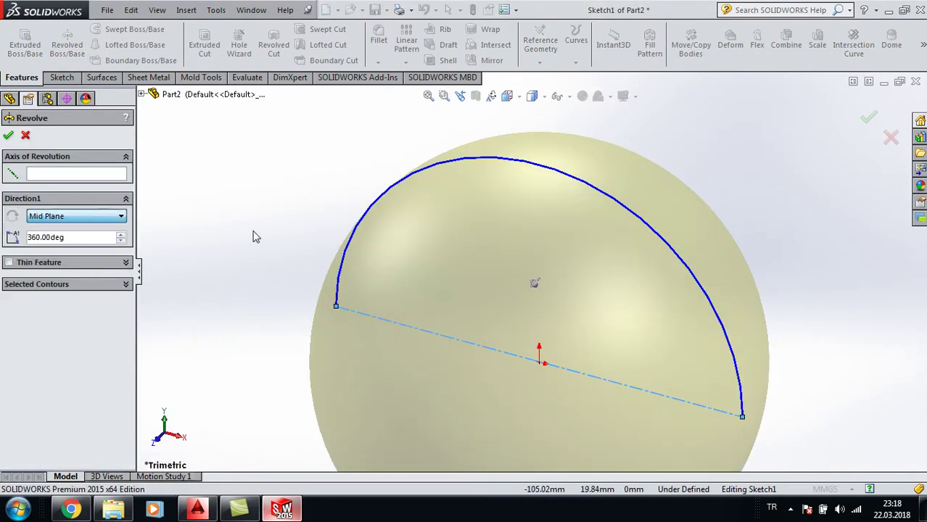
pyautogui.press('f')
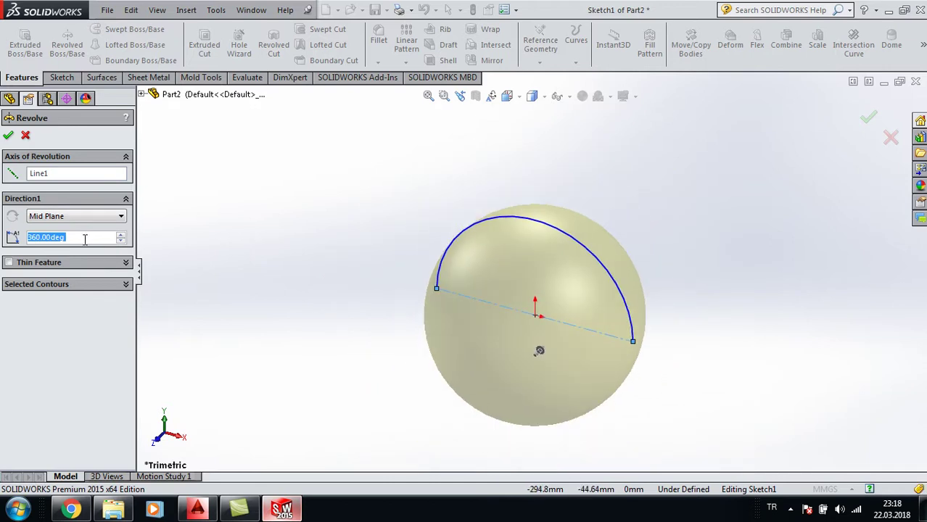
pyautogui.write('180')
pyautogui.press('Return')
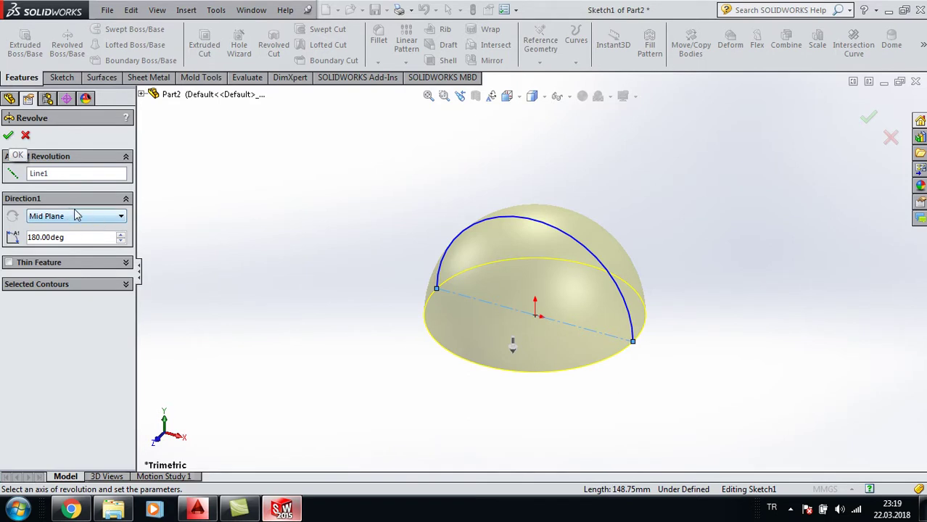
pyautogui.click(9, 137)
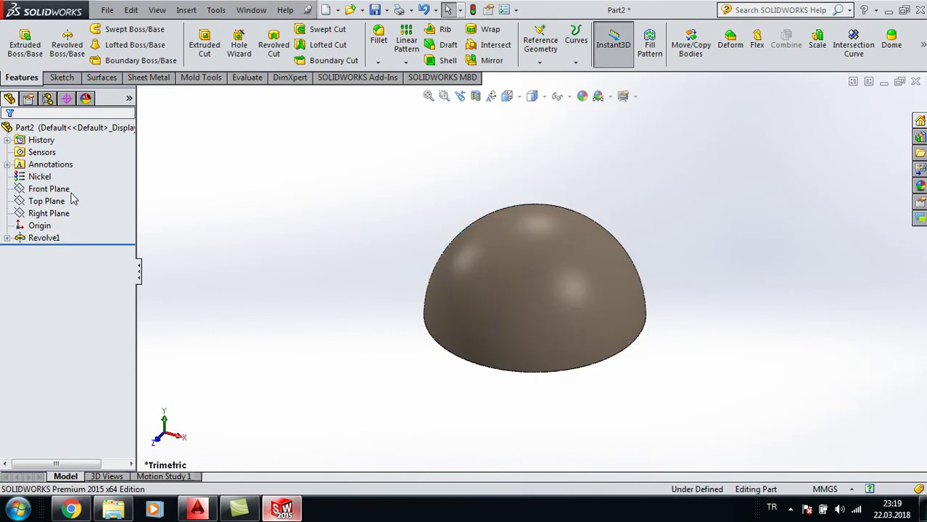
# - Apply the Nikel material to the part and select the dome's flat face
pyautogui.rightClick(45, 178)
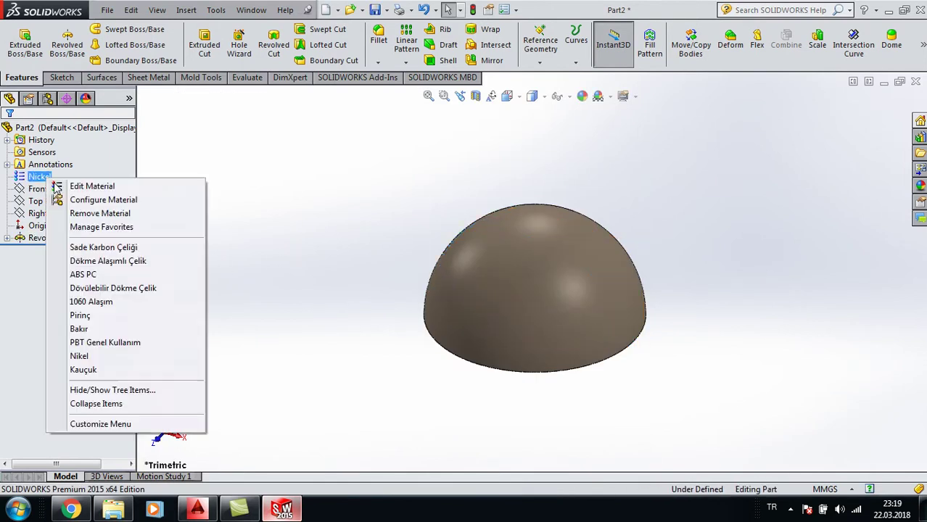
pyautogui.click(97, 359)
pyautogui.moveTo(573, 436); pyautogui.dragTo(546, 294, button='middle')
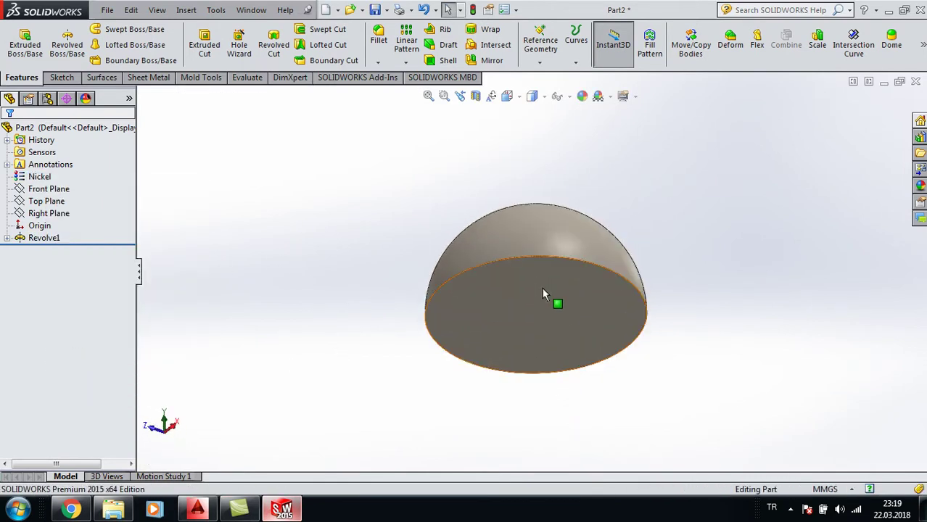
pyautogui.click(546, 294)
# - Sketch on the flat face, convert its edge circle, and view it from the Bottom
pyautogui.click(60, 76)
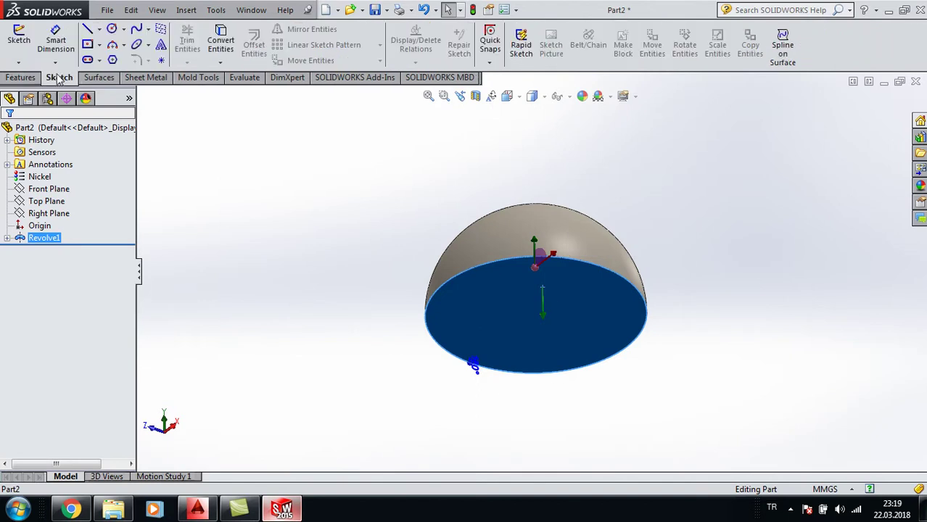
pyautogui.click(19, 40)
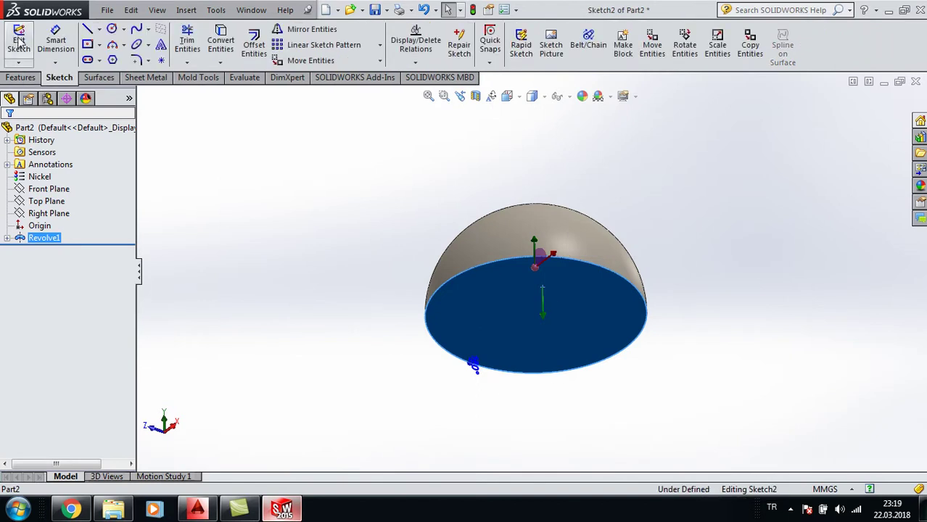
pyautogui.click(222, 38)
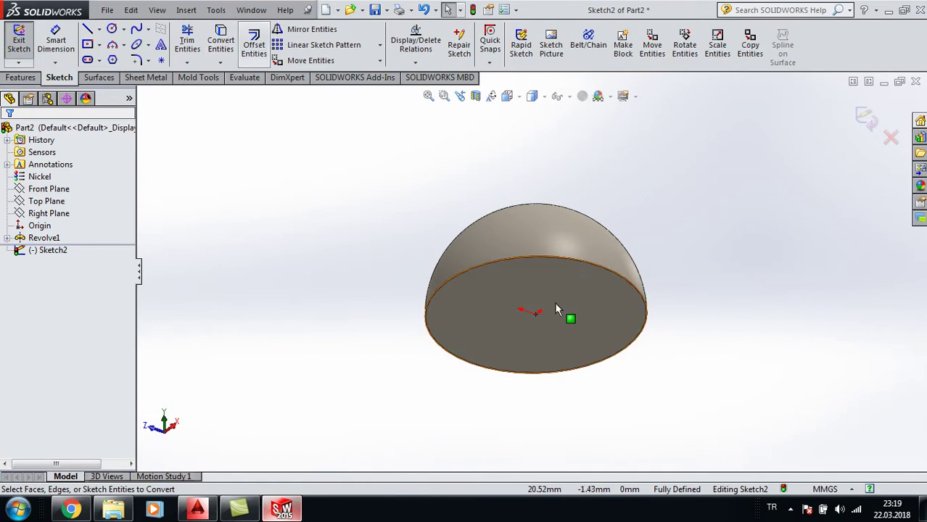
pyautogui.click(527, 299)
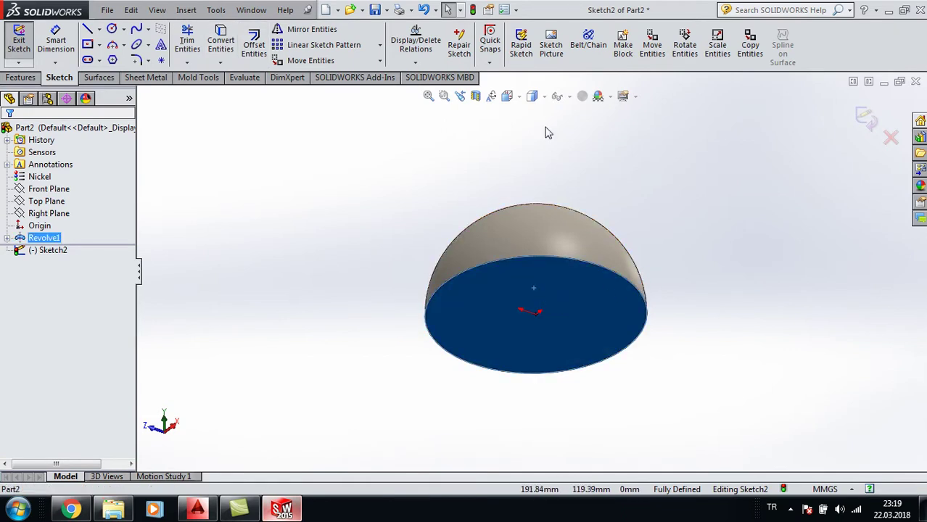
pyautogui.click(518, 101)
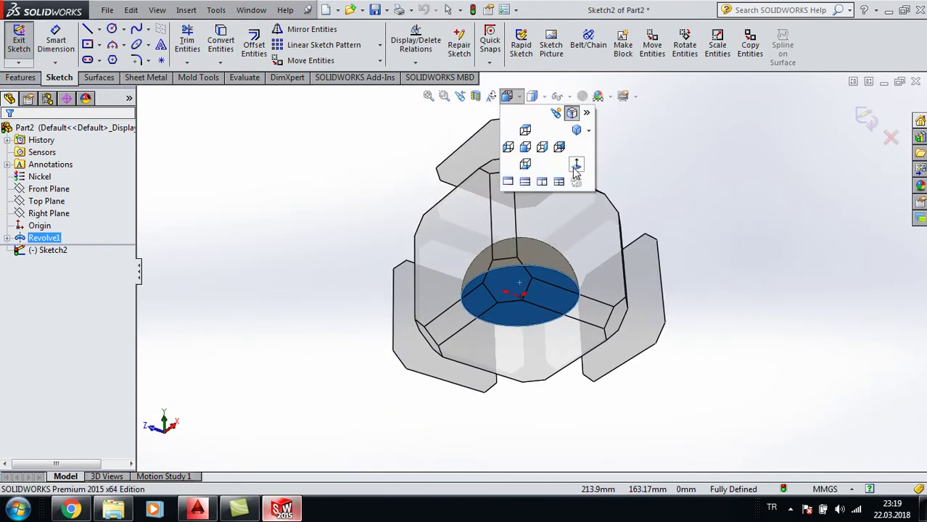
pyautogui.click(576, 168)
# - Draw a centre rectangle from the origin past the circle and dimension its height to 8 mm
pyautogui.press('r')
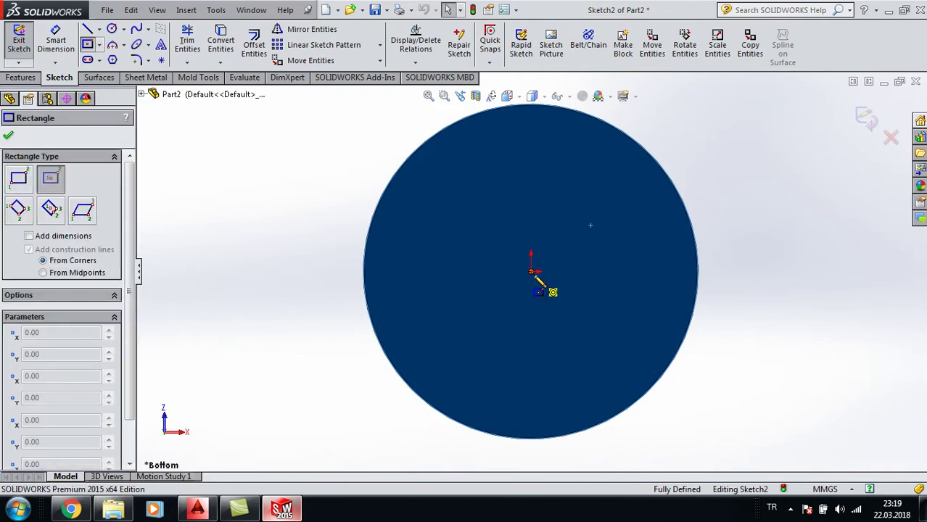
pyautogui.click(532, 272)
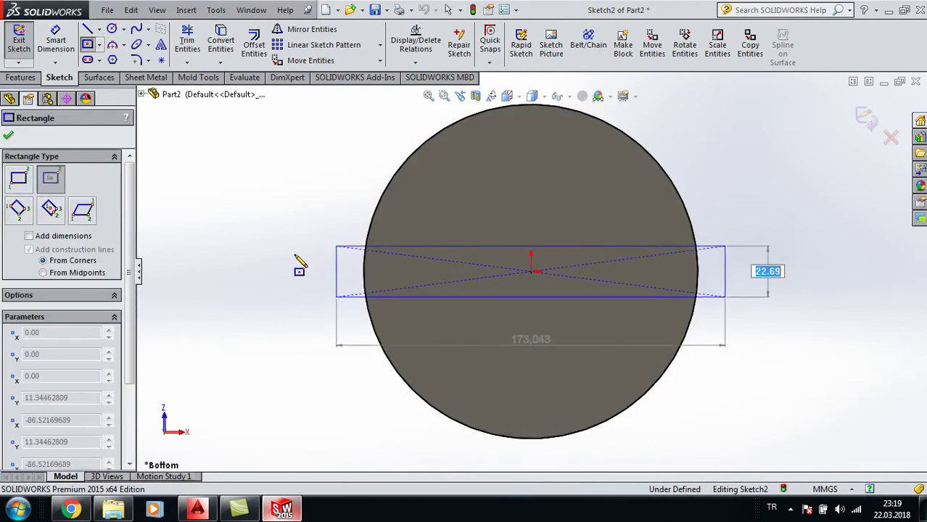
pyautogui.click(336, 296)
pyautogui.press('Escape')
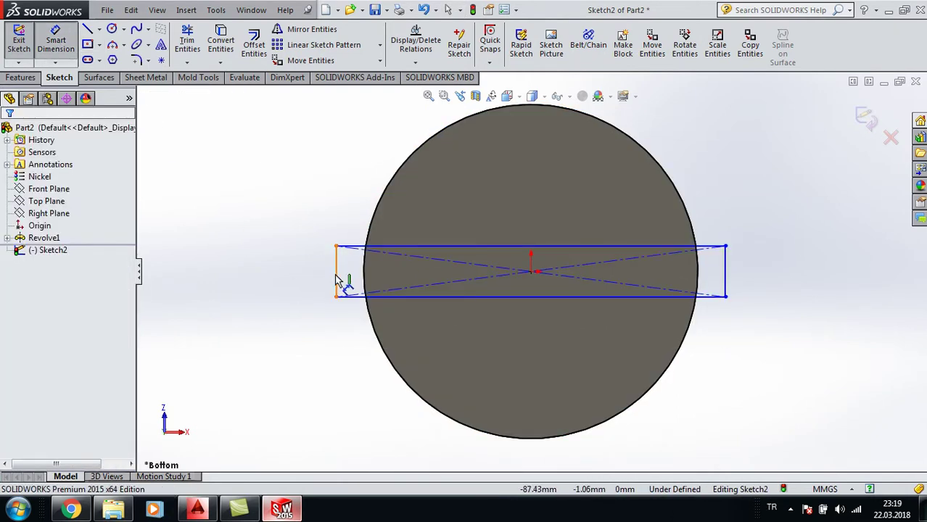
pyautogui.click(336, 279)
pyautogui.click(296, 276)
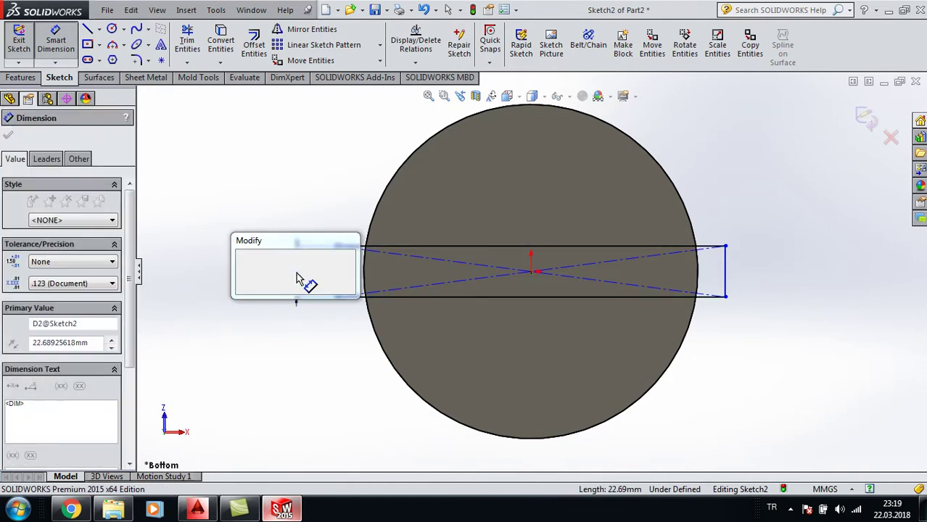
pyautogui.write('8')
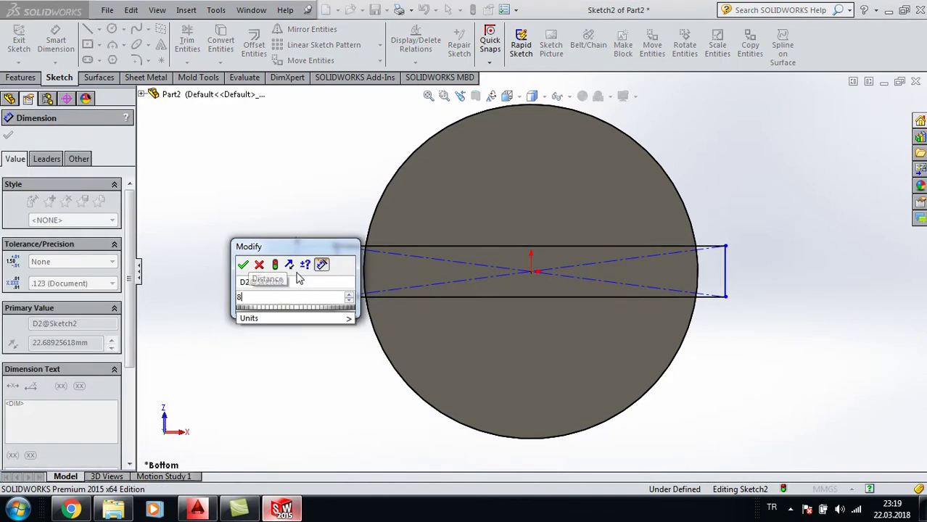
pyautogui.press('Return')
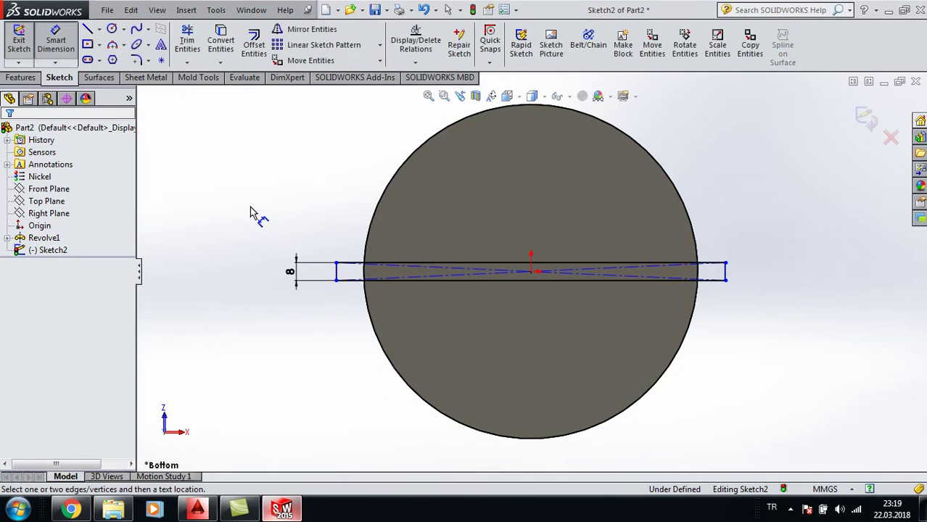
pyautogui.rightClick(288, 176)
# - Circularly pattern the rectangle's lines into 5 equally spaced instances over 360°
pyautogui.click(322, 208)
pyautogui.moveTo(317, 233)
pyautogui.mouseDown()
pyautogui.moveTo(734, 311)
pyautogui.moveTo(792, 314)
pyautogui.mouseUp()
pyautogui.click(379, 45)
pyautogui.click(347, 74)
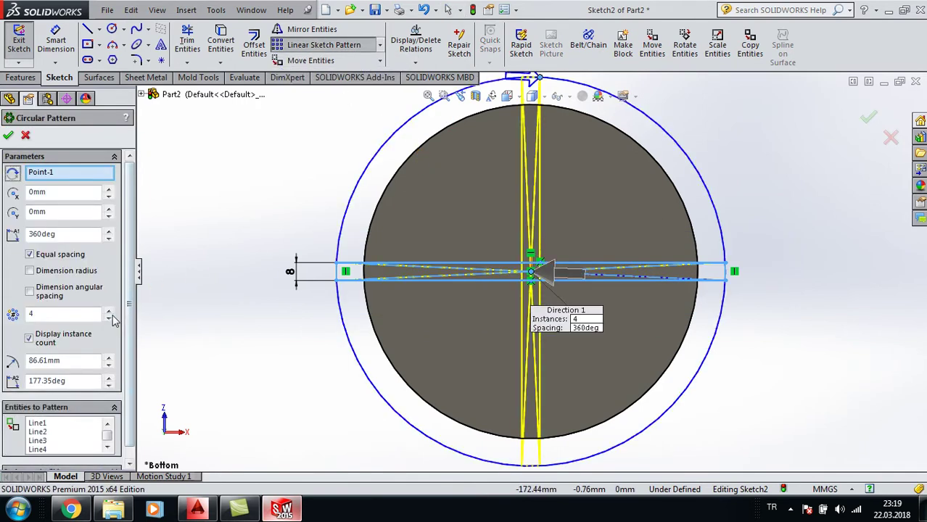
pyautogui.click(109, 318)
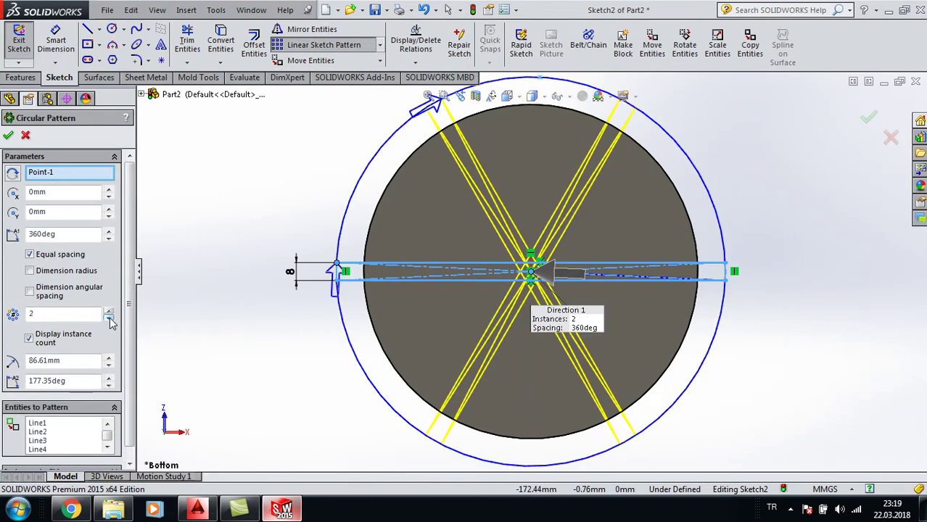
pyautogui.click(109, 311)
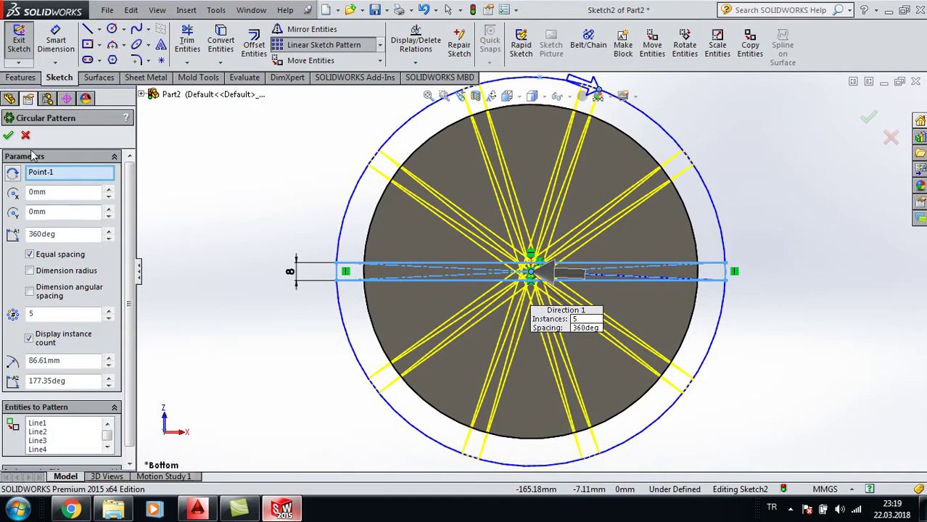
pyautogui.click(8, 137)
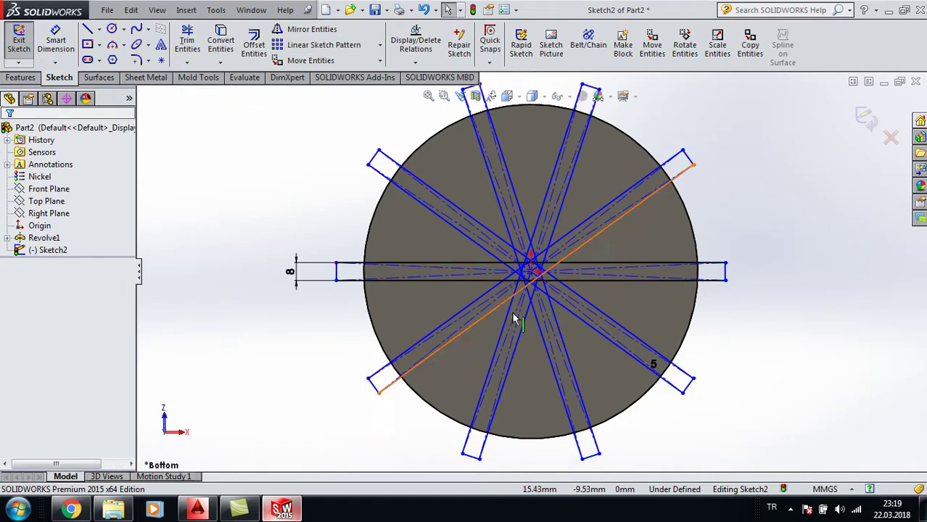
# - Power-trim the crossed slot segments near the centre and the lower horizontal slot edges
pyautogui.click(187, 50)
pyautogui.scroll(-3, 527, 264)
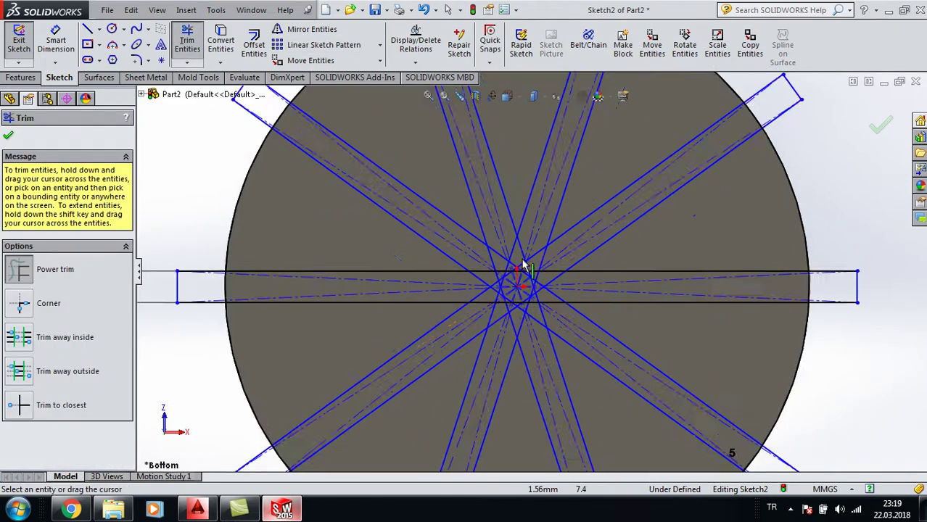
pyautogui.scroll(-3, 508, 254)
pyautogui.scroll(-2, 508, 254)
pyautogui.moveTo(428, 279); pyautogui.dragTo(494, 265)
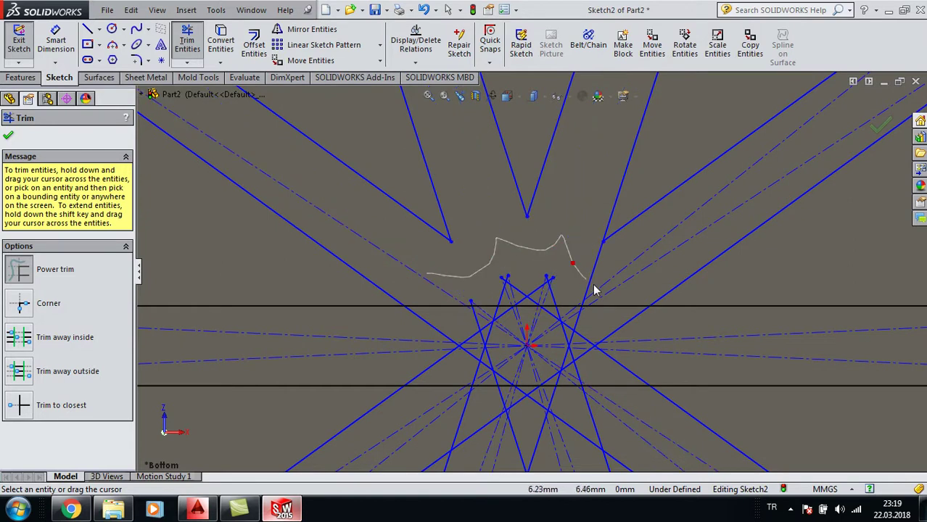
pyautogui.moveTo(611, 312); pyautogui.dragTo(642, 348)
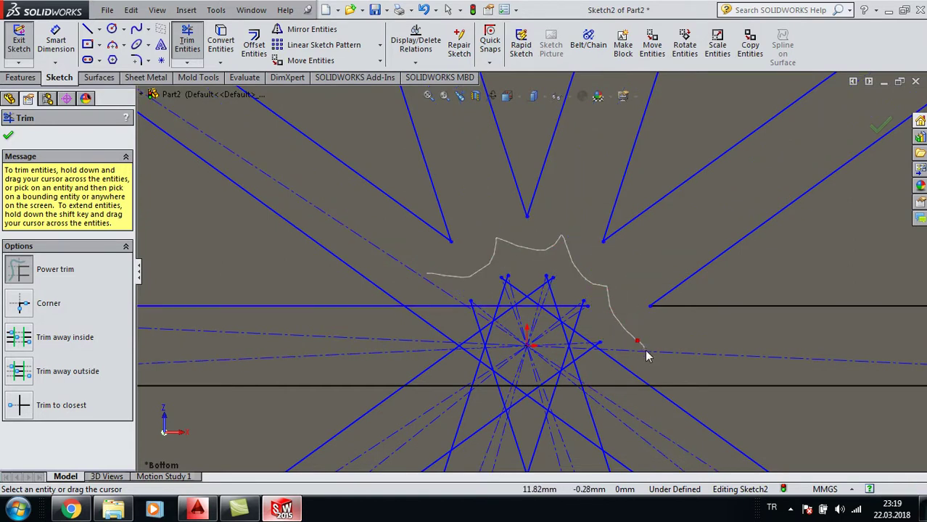
pyautogui.moveTo(613, 398); pyautogui.dragTo(613, 410)
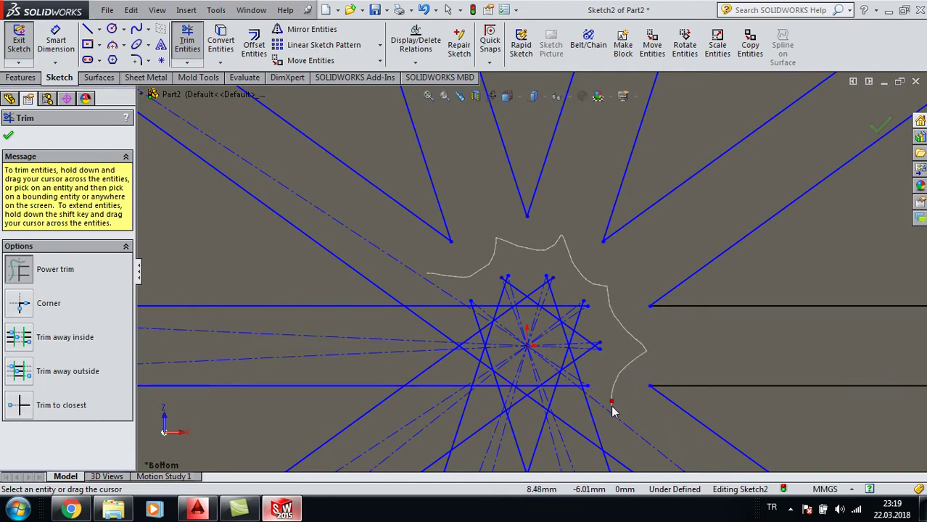
# - Trim the long diagonal and lower-right construction lines, then finish trimming
pyautogui.click(432, 287)
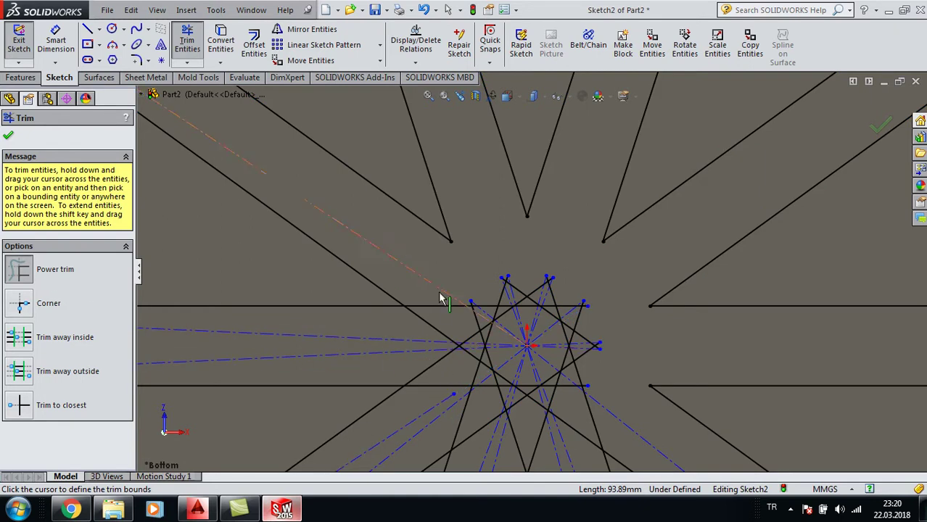
pyautogui.click(429, 316)
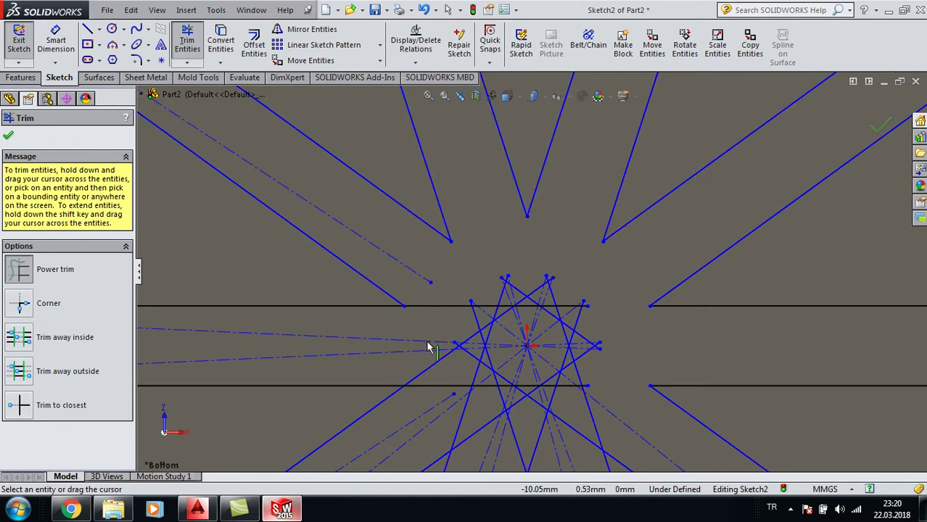
pyautogui.scroll(1, 459, 358)
pyautogui.scroll(1, 494, 368)
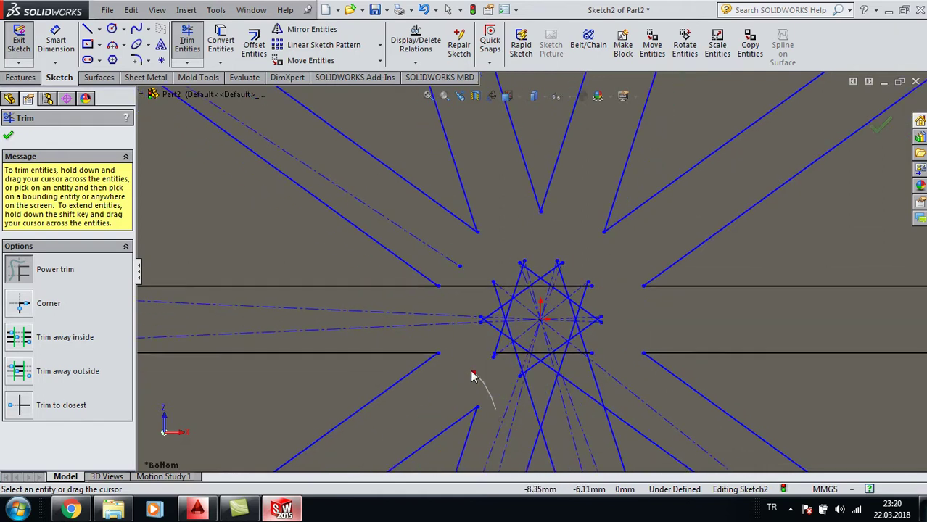
pyautogui.click(512, 410)
pyautogui.click(578, 411)
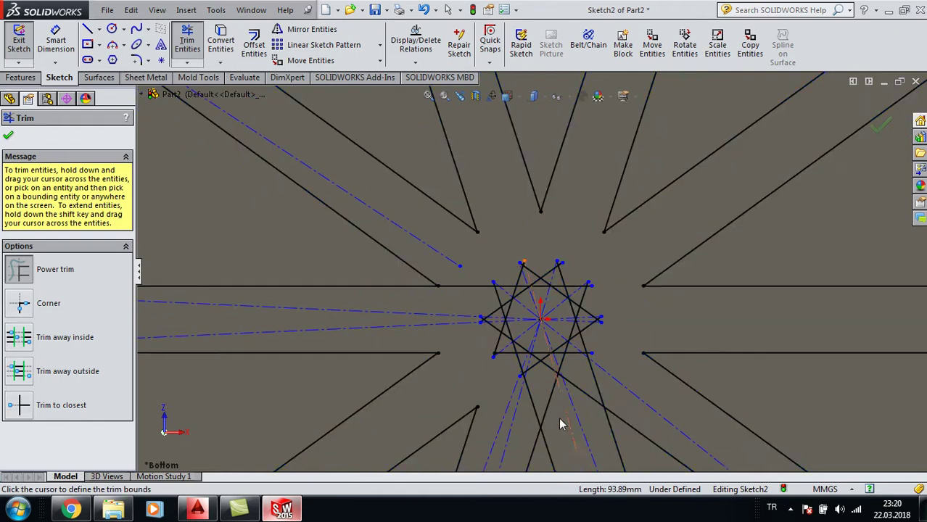
pyautogui.moveTo(584, 403); pyautogui.dragTo(598, 358)
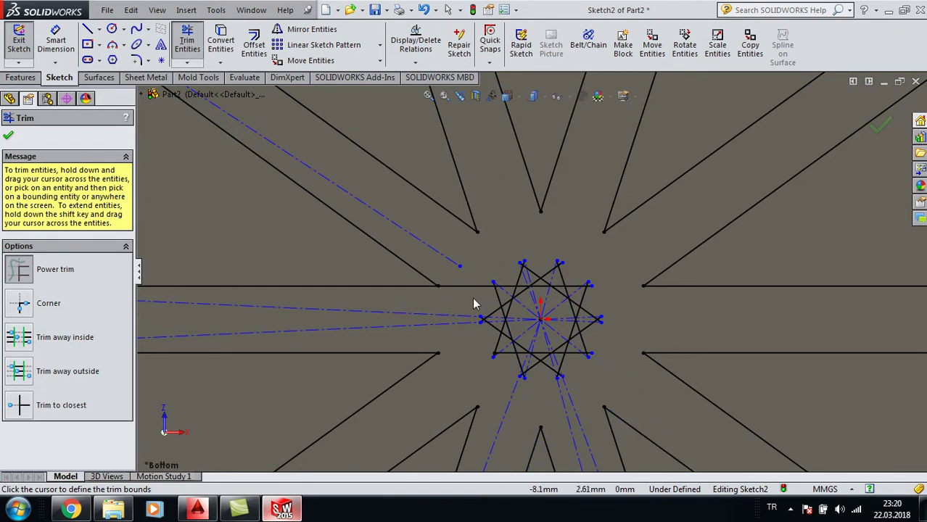
pyautogui.click(8, 135)
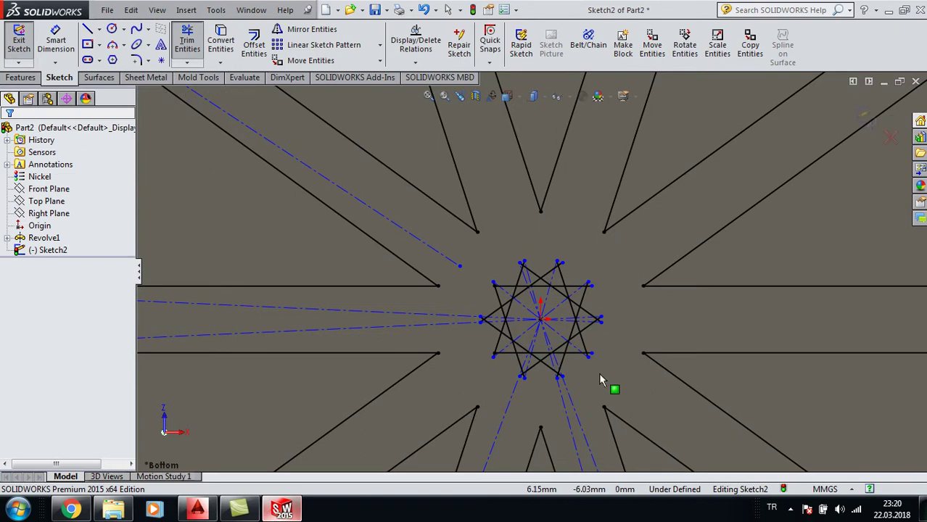
pyautogui.press('Escape')
# - Delete the star-shaped lines and one leftover line at the centre
pyautogui.moveTo(607, 377); pyautogui.dragTo(544, 322)
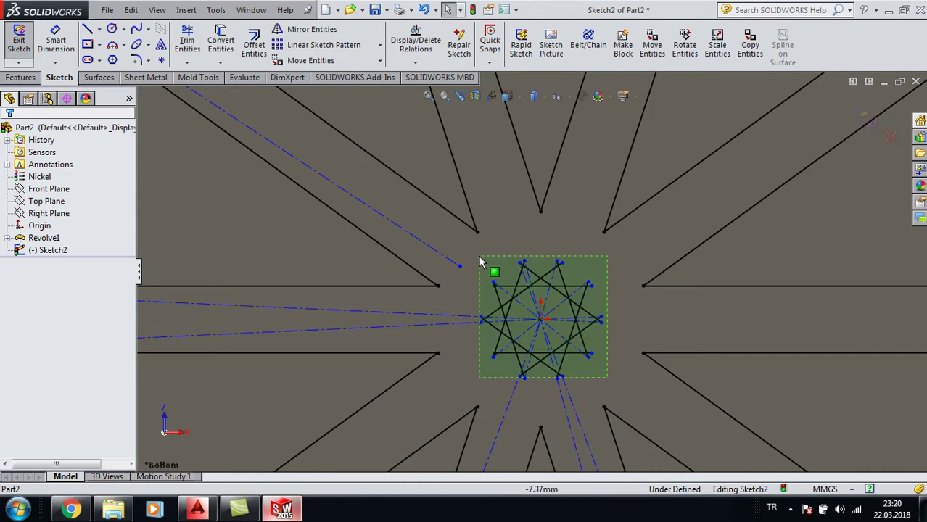
pyautogui.moveTo(479, 262); pyautogui.dragTo(480, 262)
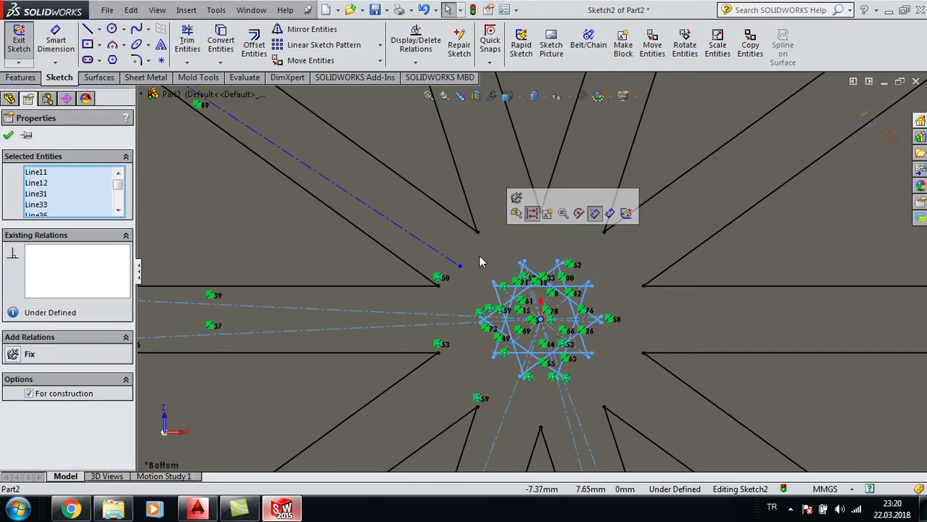
pyautogui.press('Delete')
pyautogui.scroll(3, 475, 262)
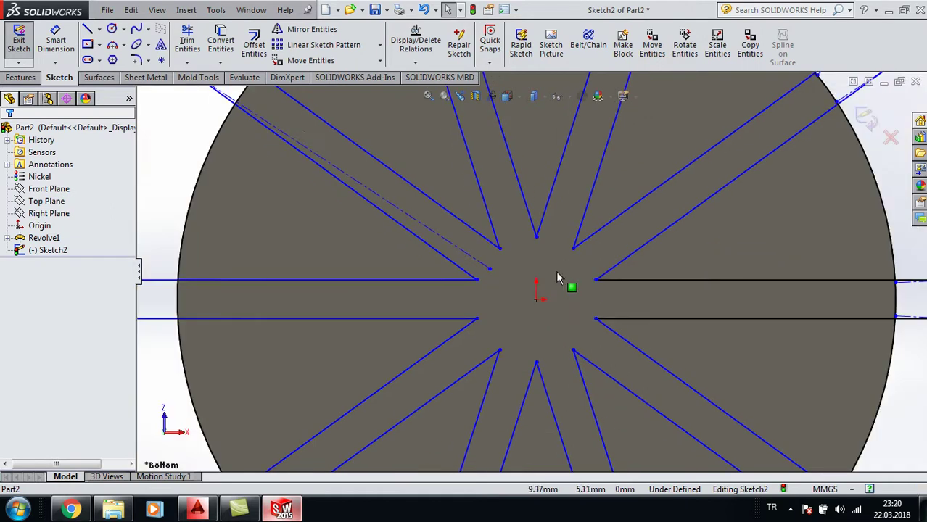
pyautogui.click(475, 263)
pyautogui.press('Delete')
# - Exit the sketch, leaving the slot outline beneath the dome
pyautogui.scroll(2, 542, 263)
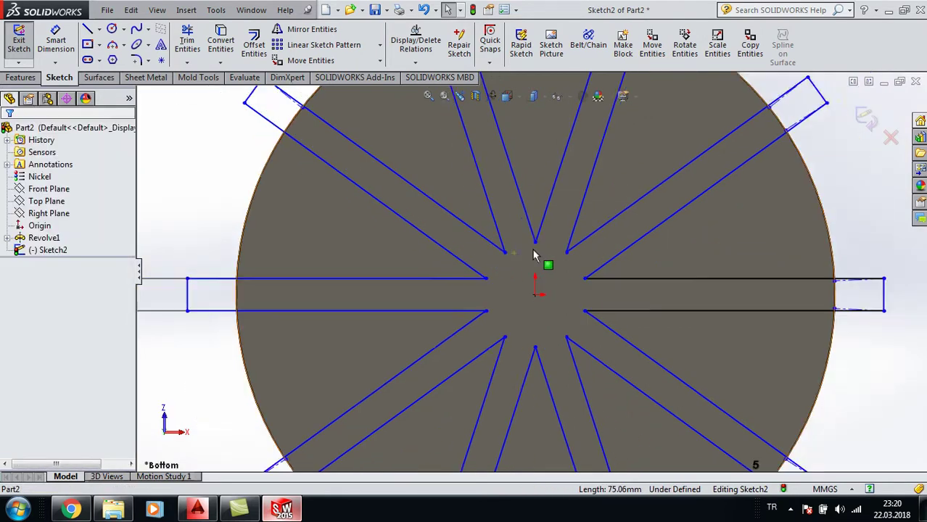
pyautogui.scroll(1, 537, 258)
pyautogui.scroll(2, 535, 254)
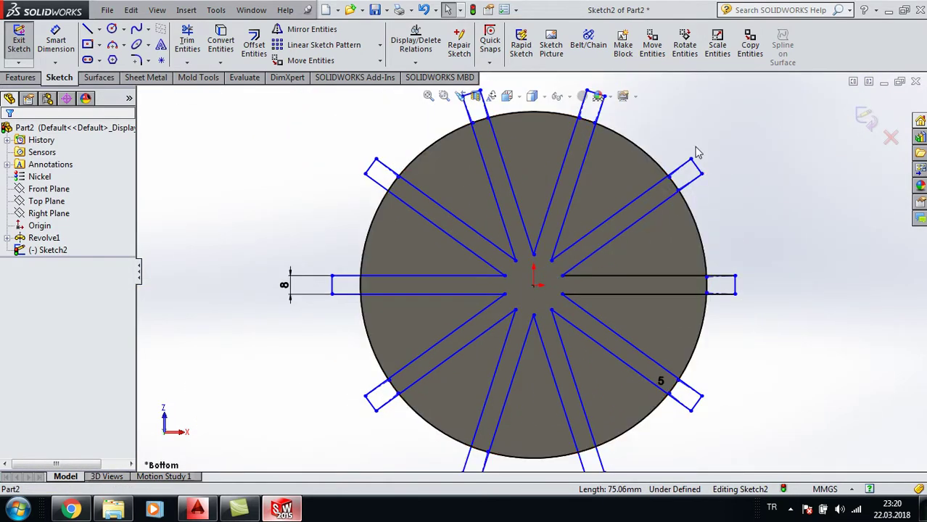
pyautogui.moveTo(695, 138); pyautogui.dragTo(541, 304, button='middle')
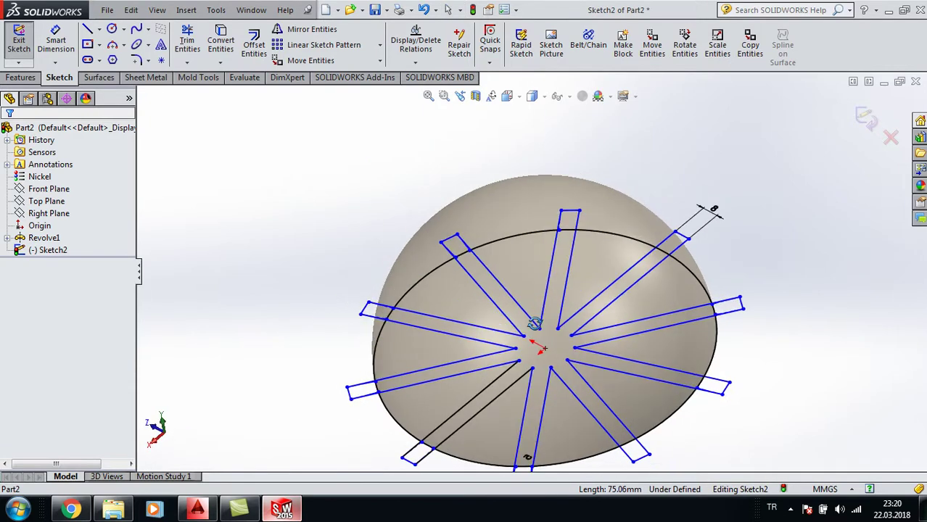
pyautogui.scroll(3, 541, 304)
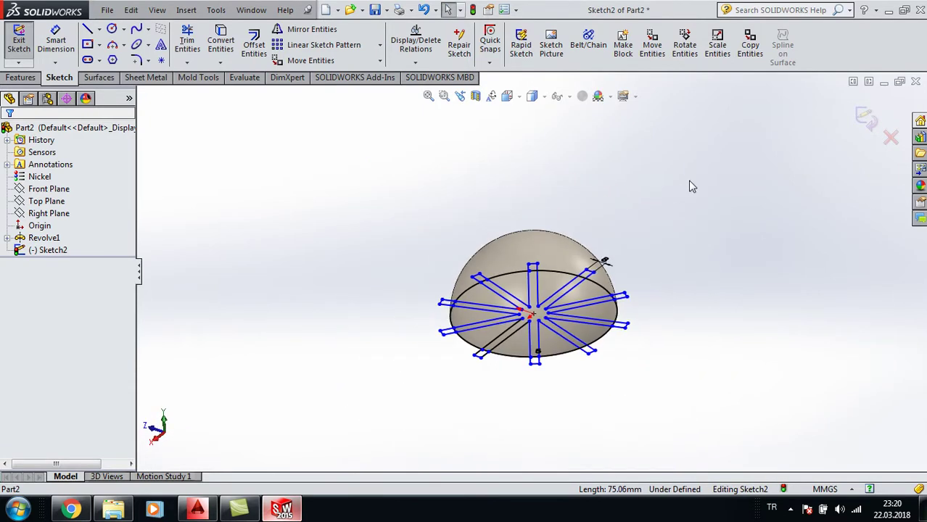
pyautogui.click(865, 118)
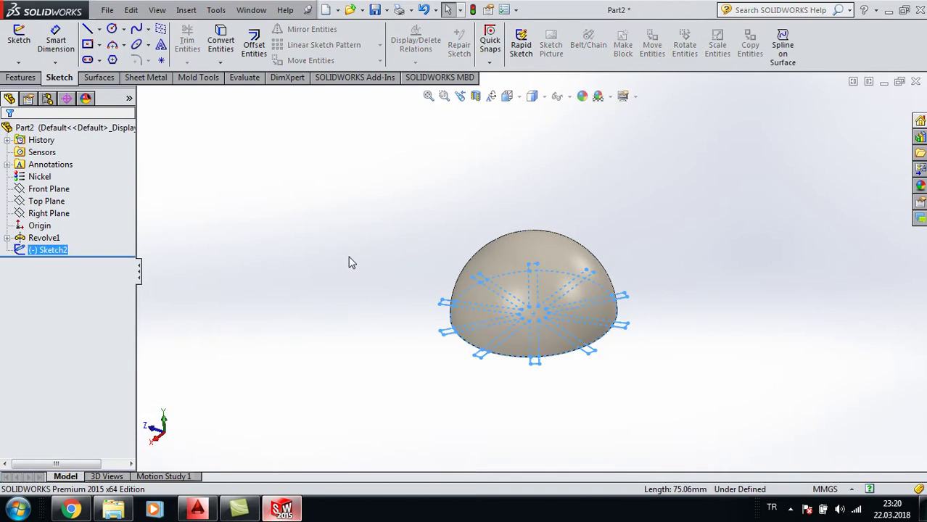
pyautogui.scroll(-3, 581, 349)
pyautogui.scroll(-1, 610, 331)
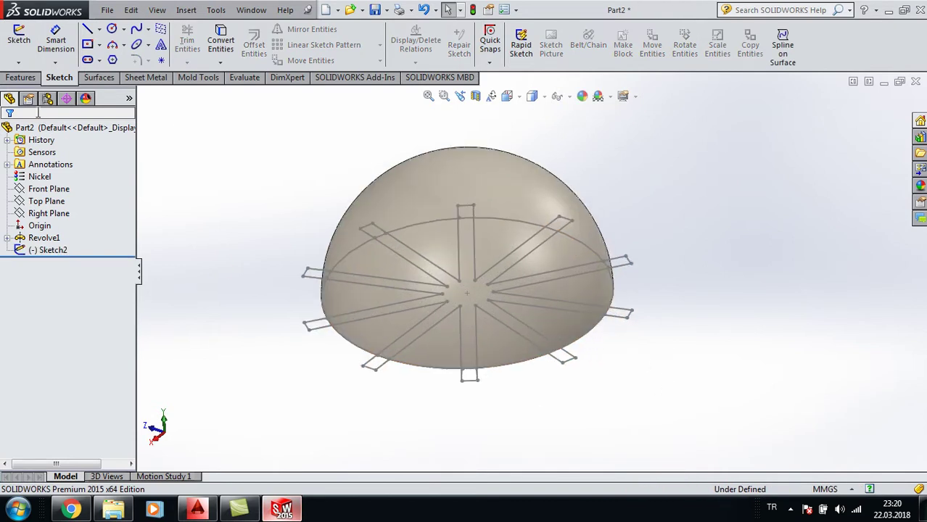
# - Extruded-cut Sketch2 to a blind depth of 90 mm, keeping all ten resulting bodies
pyautogui.click(29, 82)
pyautogui.click(210, 50)
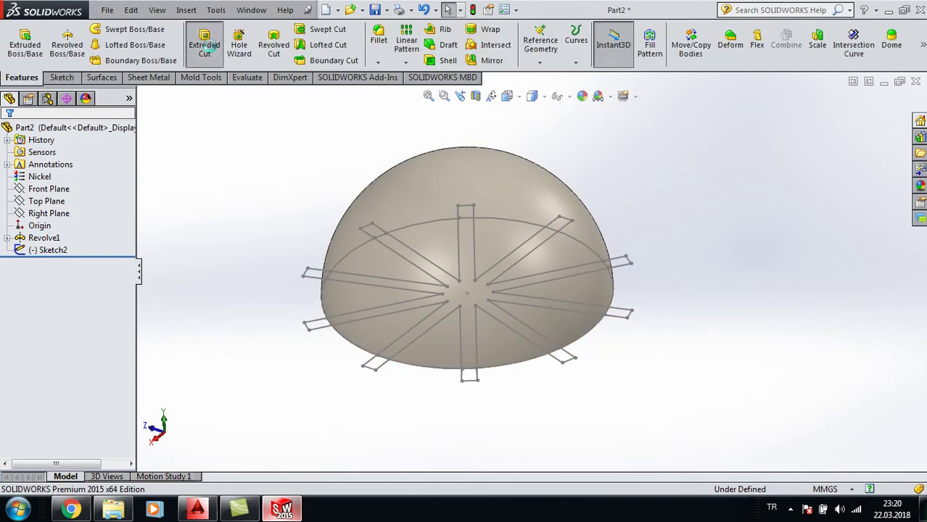
pyautogui.click(142, 94)
pyautogui.click(194, 216)
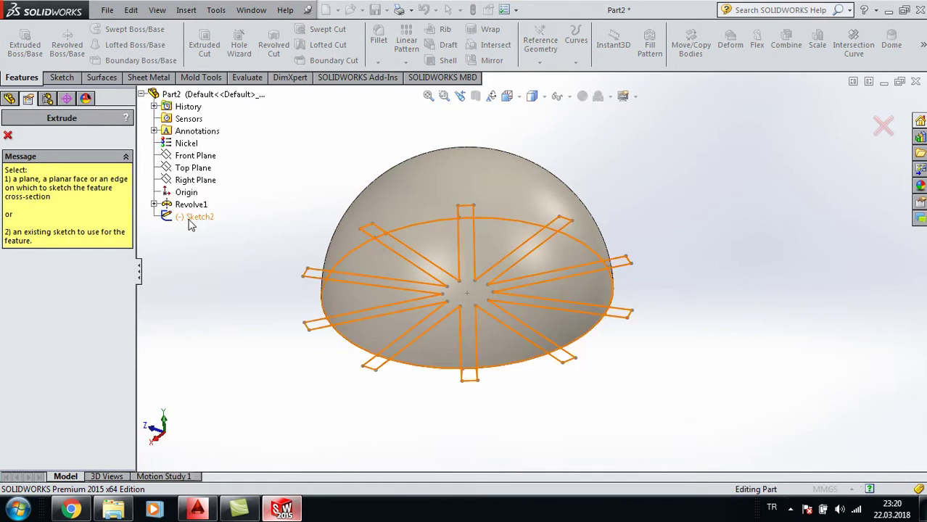
pyautogui.click(477, 295)
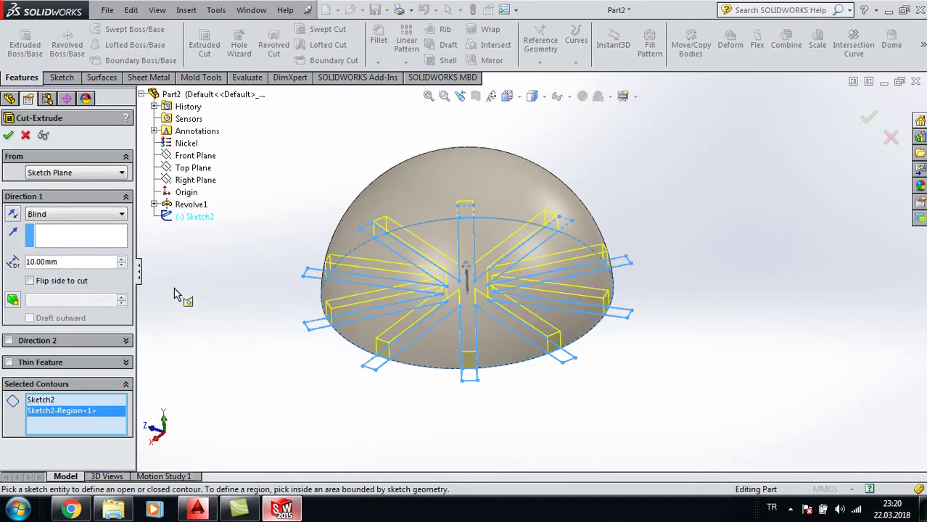
pyautogui.click(122, 259)
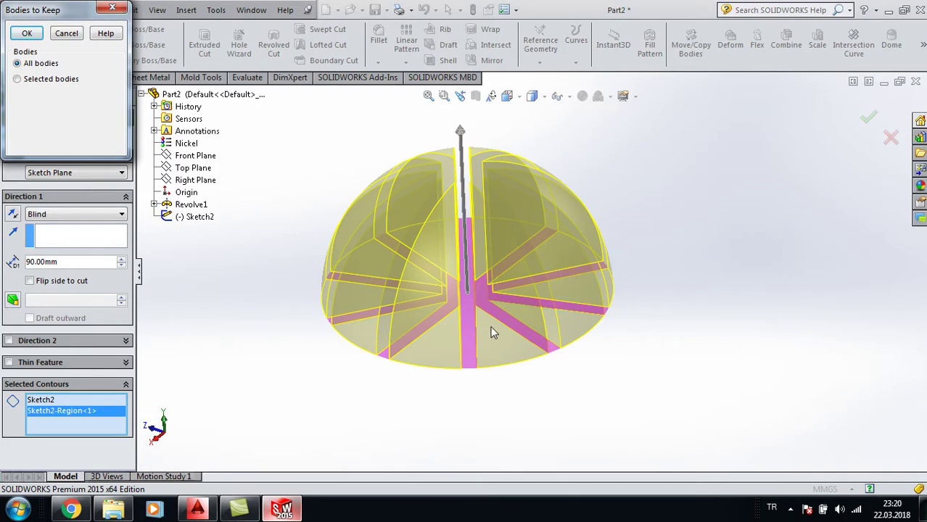
pyautogui.click(27, 33)
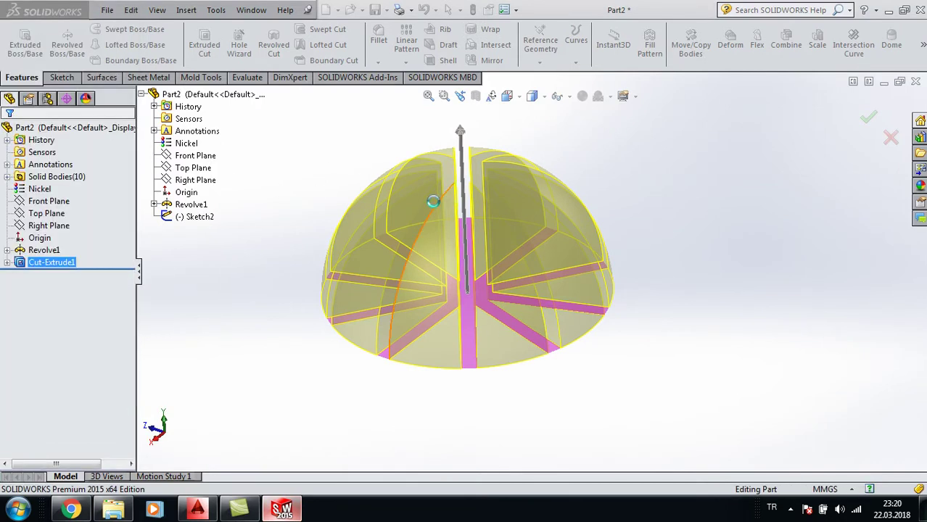
# - Inspect the separate solid bodies produced by Cut-Extrude1
pyautogui.moveTo(341, 220)
pyautogui.mouseDown(button='middle')
pyautogui.moveTo(345, 327)
pyautogui.moveTo(340, 306)
pyautogui.moveTo(412, 214)
pyautogui.moveTo(452, 264)
pyautogui.moveTo(369, 280)
pyautogui.mouseUp(button='middle')
pyautogui.click(63, 267)
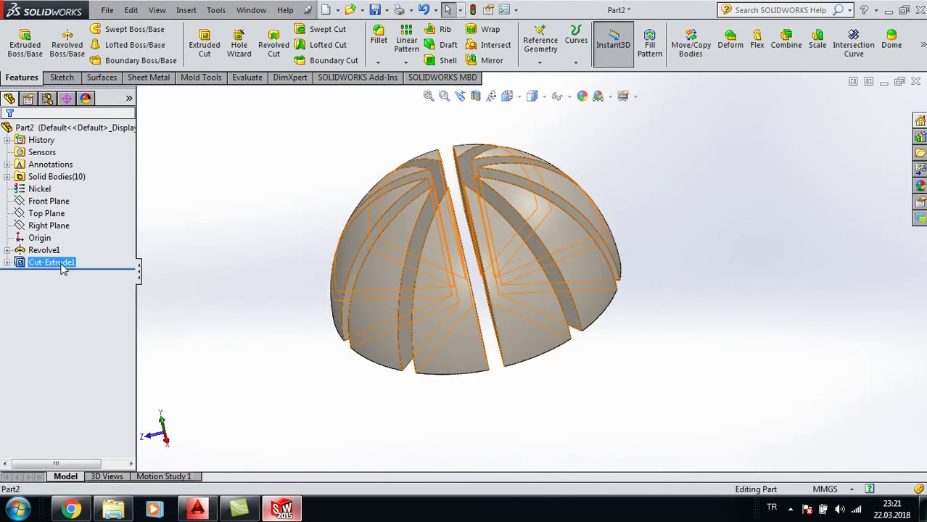
pyautogui.rightClick(63, 268)
pyautogui.click(63, 212)
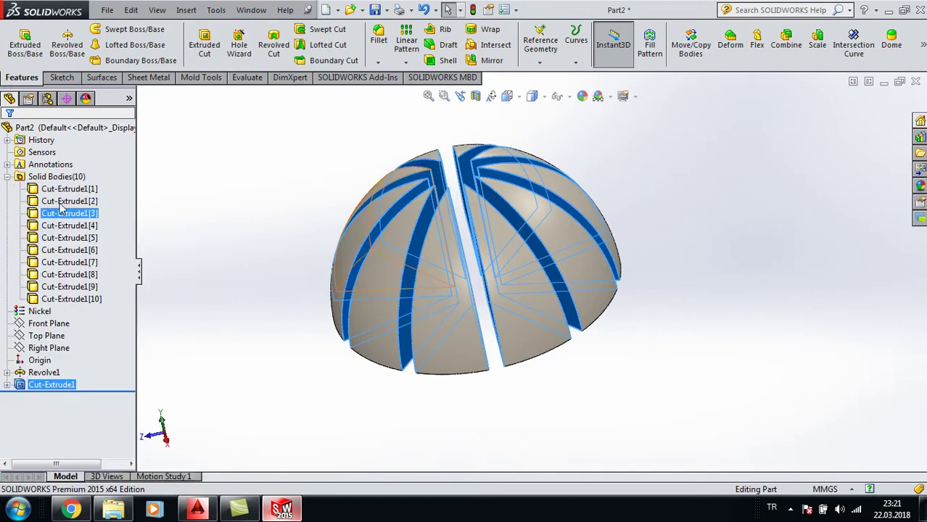
pyautogui.click(64, 201)
pyautogui.keyDown('ctrl'); pyautogui.click(64, 213); pyautogui.keyUp('ctrl')
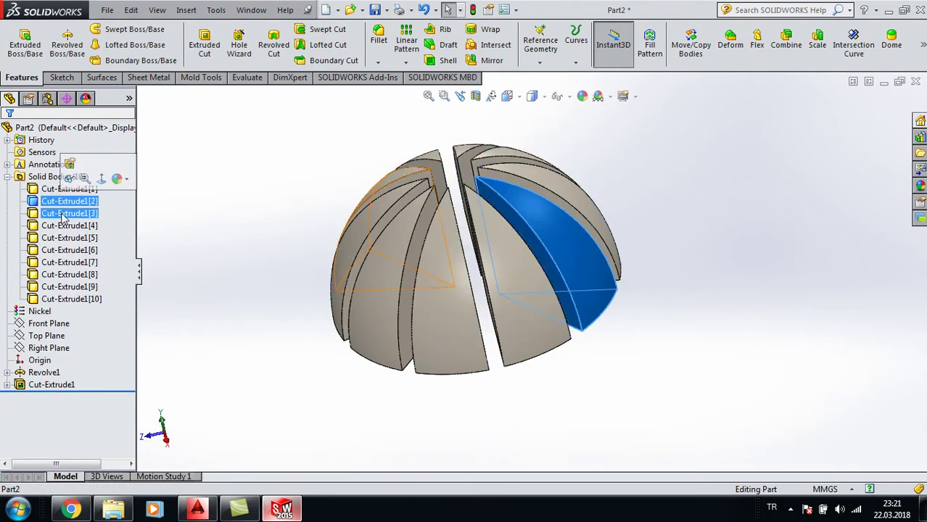
# - Edit the Cut-Extrude1 feature
pyautogui.click(61, 265)
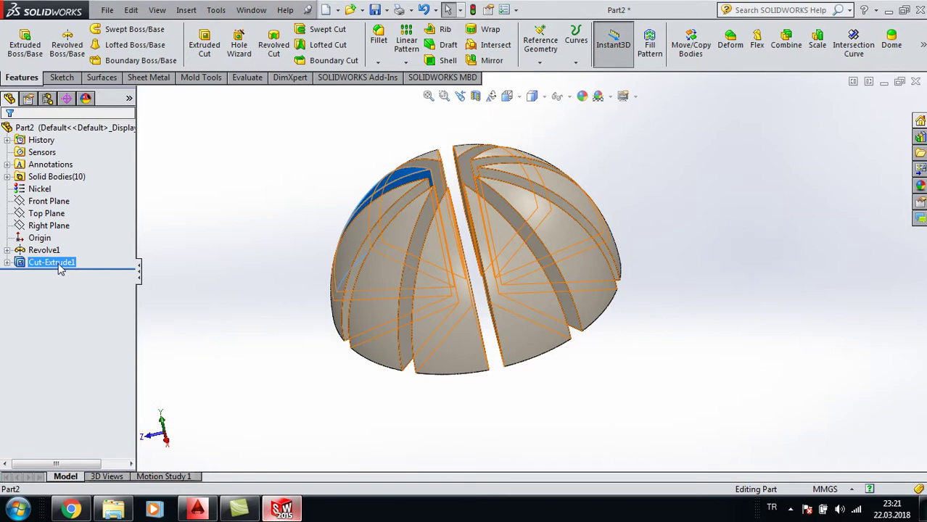
pyautogui.rightClick(62, 268)
pyautogui.click(81, 224)
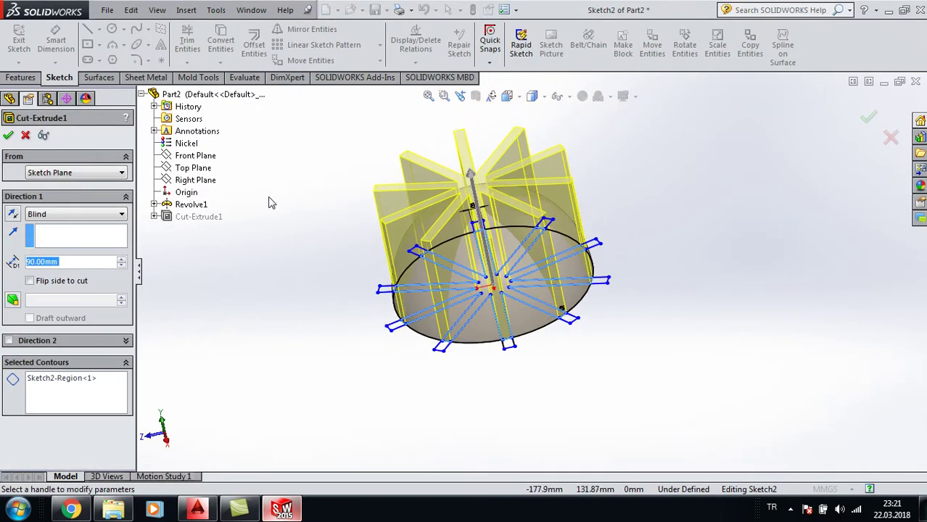
# - Start the cut at a 110 mm offset from the sketch plane
pyautogui.click(122, 173)
pyautogui.click(80, 210)
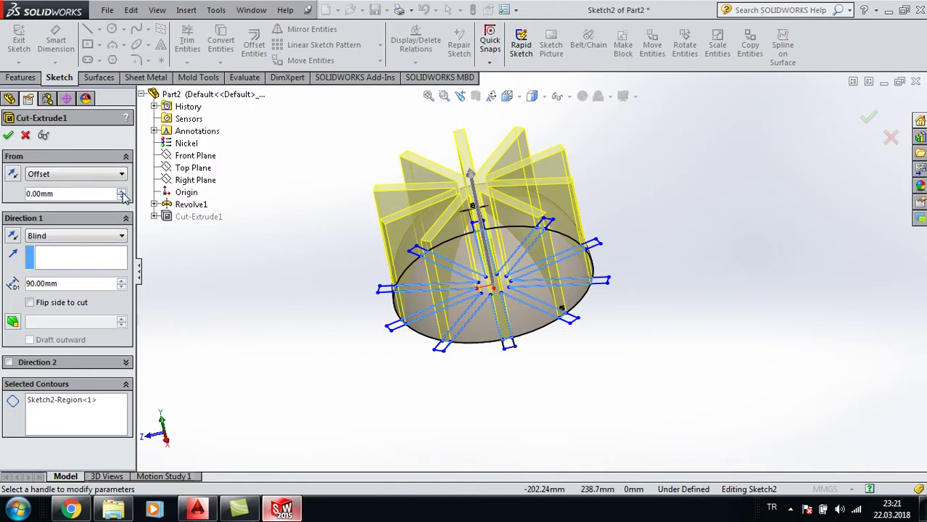
pyautogui.click(122, 194)
pyautogui.click(122, 194)
pyautogui.click(121, 194)
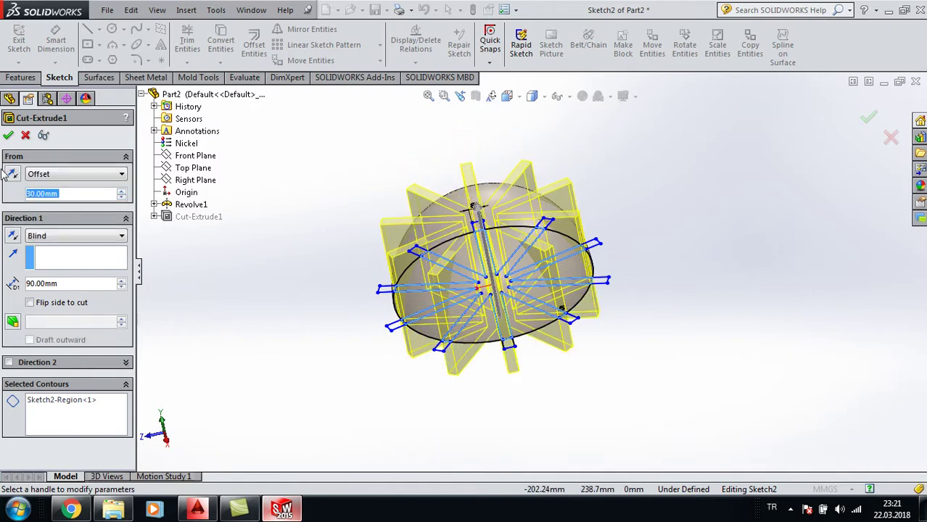
pyautogui.click(122, 197)
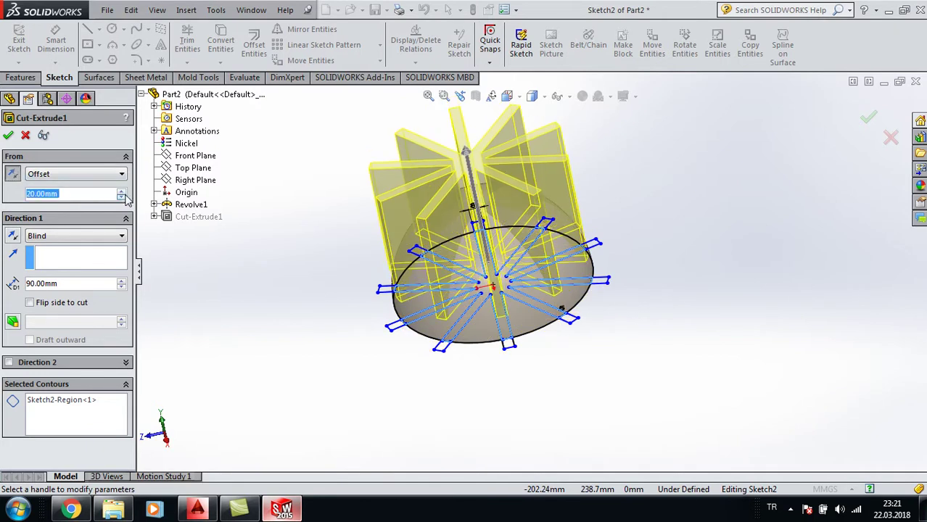
pyautogui.click(122, 193)
pyautogui.click(122, 193)
pyautogui.click(122, 193)
pyautogui.click(122, 193)
# - Change the cut's end condition from Blind to Offset From Surface
pyautogui.moveTo(346, 305)
pyautogui.mouseDown(button='middle')
pyautogui.moveTo(354, 266)
pyautogui.moveTo(293, 203)
pyautogui.moveTo(288, 213)
pyautogui.mouseUp(button='middle')
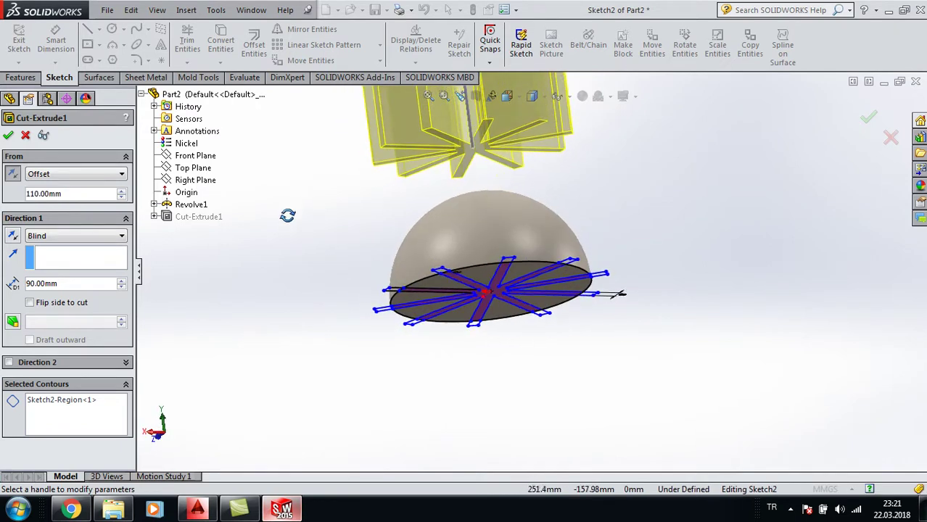
pyautogui.click(106, 240)
pyautogui.click(86, 302)
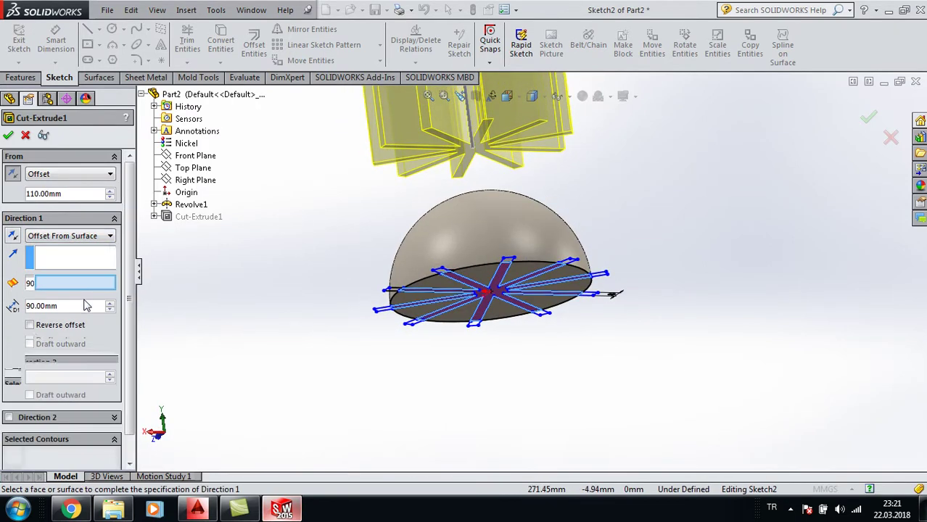
# - End the slot cut 10 mm off the dome face, with Reverse offset and Translate surface
pyautogui.click(466, 232)
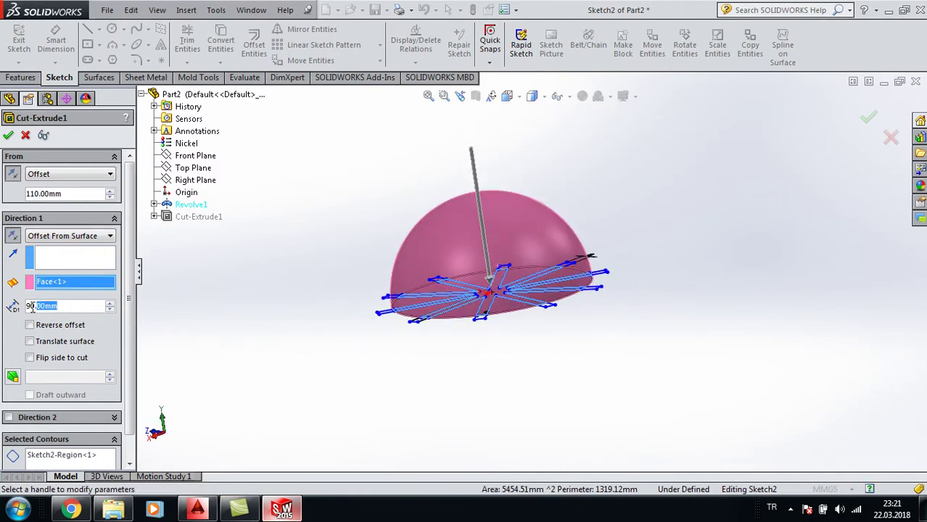
pyautogui.write('10')
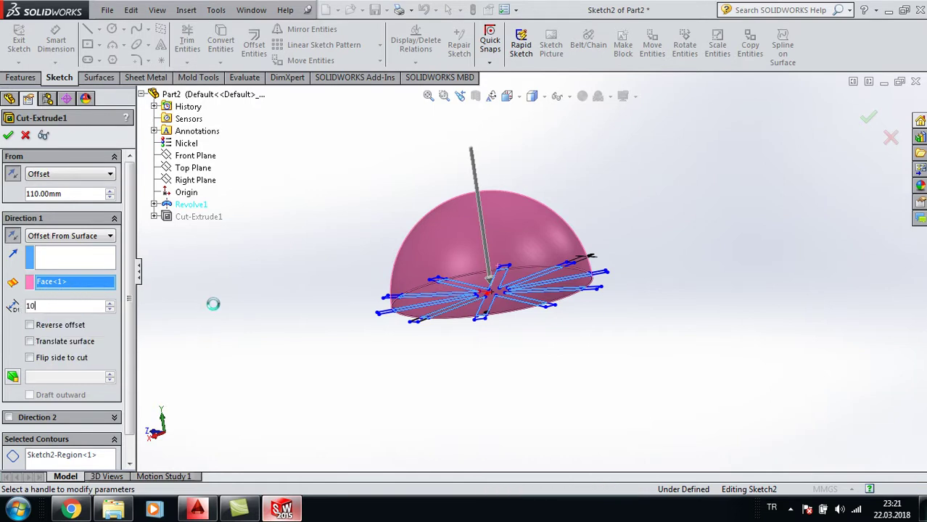
pyautogui.press('Return')
pyautogui.click(30, 325)
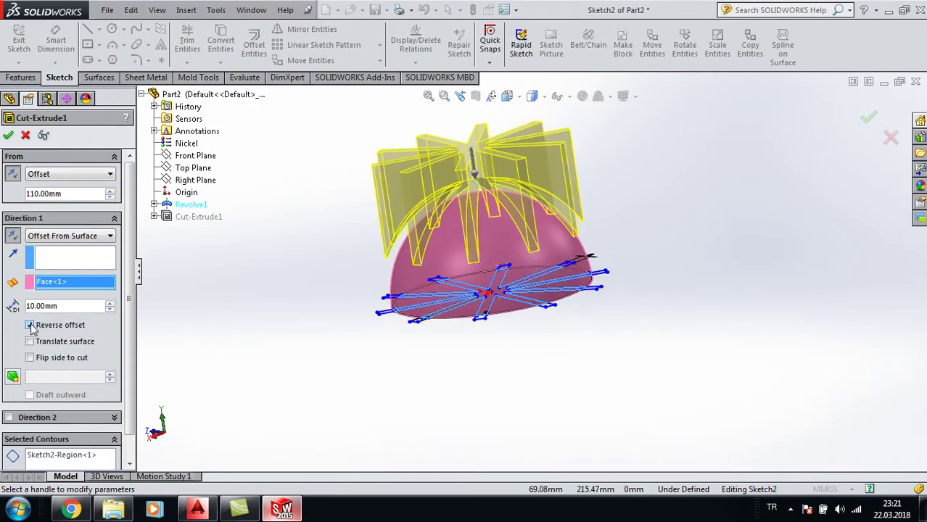
pyautogui.moveTo(339, 363)
pyautogui.mouseDown(button='middle')
pyautogui.moveTo(257, 330)
pyautogui.moveTo(218, 331)
pyautogui.mouseUp(button='middle')
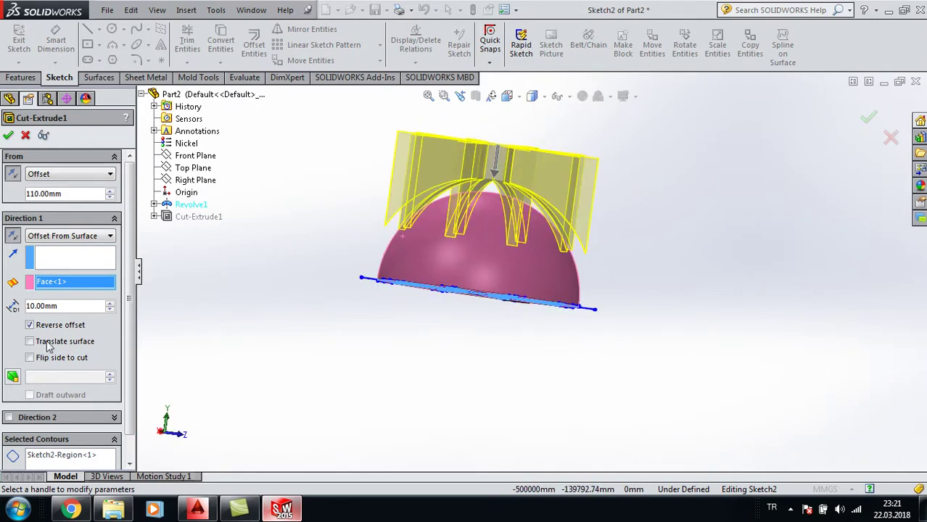
pyautogui.click(30, 341)
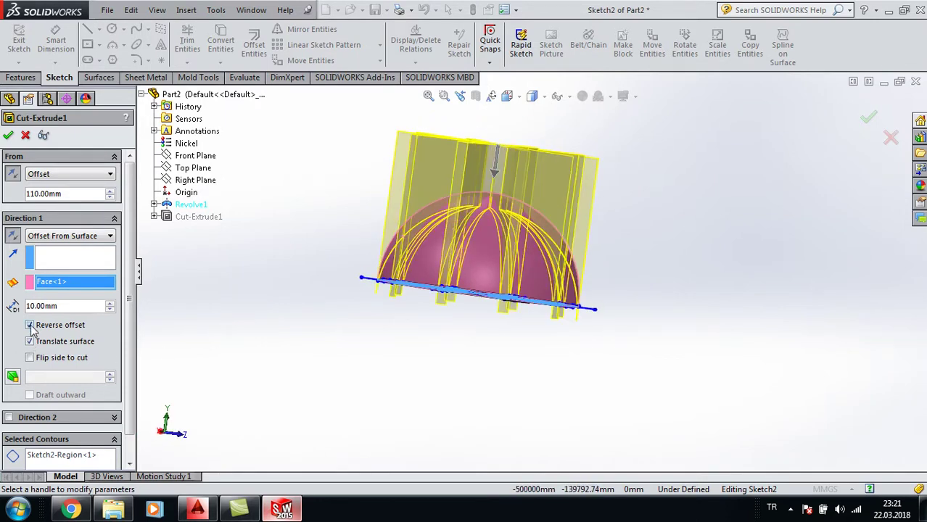
pyautogui.click(29, 326)
pyautogui.click(30, 326)
pyautogui.moveTo(249, 280); pyautogui.dragTo(216, 320, button='middle')
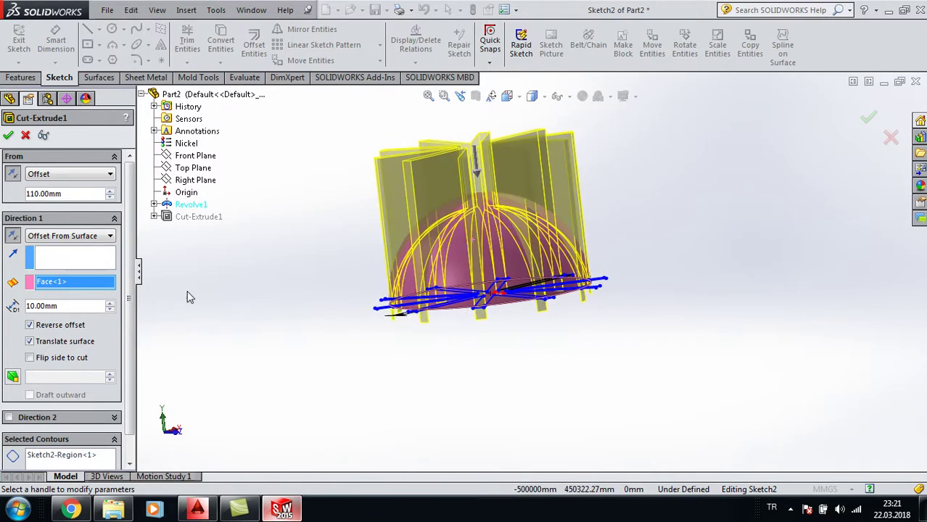
pyautogui.click(8, 136)
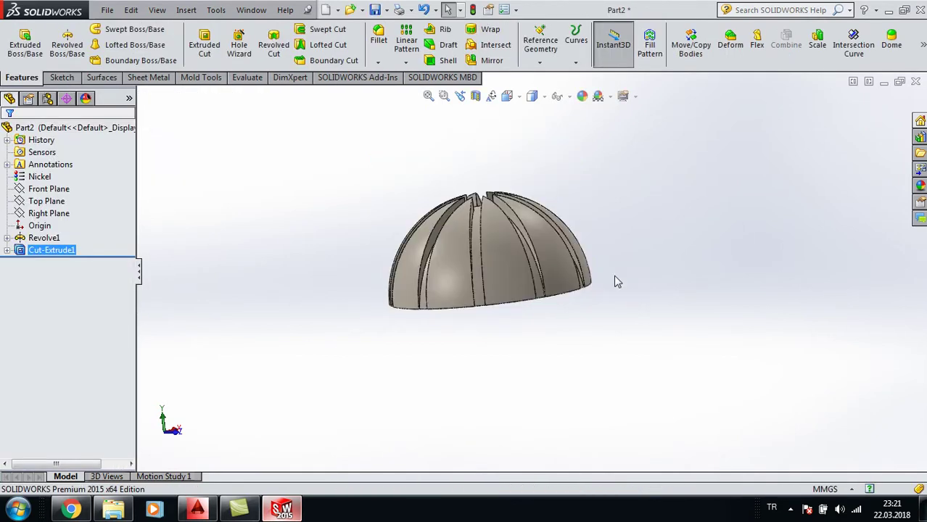
# - Orbit around the grooved dome, select Top Plane and show the View Orientation choices
pyautogui.click(710, 235)
pyautogui.moveTo(695, 234)
pyautogui.mouseDown(button='middle')
pyautogui.moveTo(697, 355)
pyautogui.moveTo(661, 382)
pyautogui.moveTo(598, 257)
pyautogui.moveTo(554, 388)
pyautogui.moveTo(561, 442)
pyautogui.moveTo(662, 256)
pyautogui.mouseUp(button='middle')
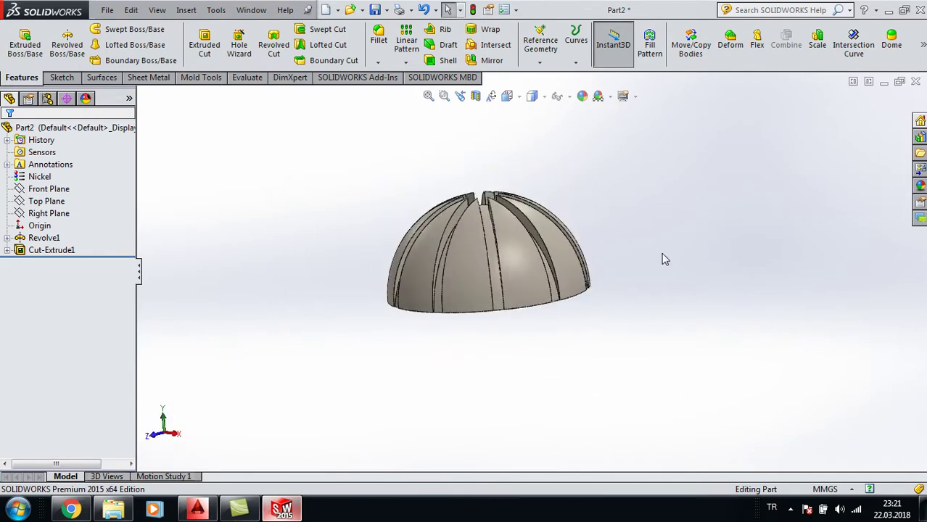
pyautogui.click(46, 201)
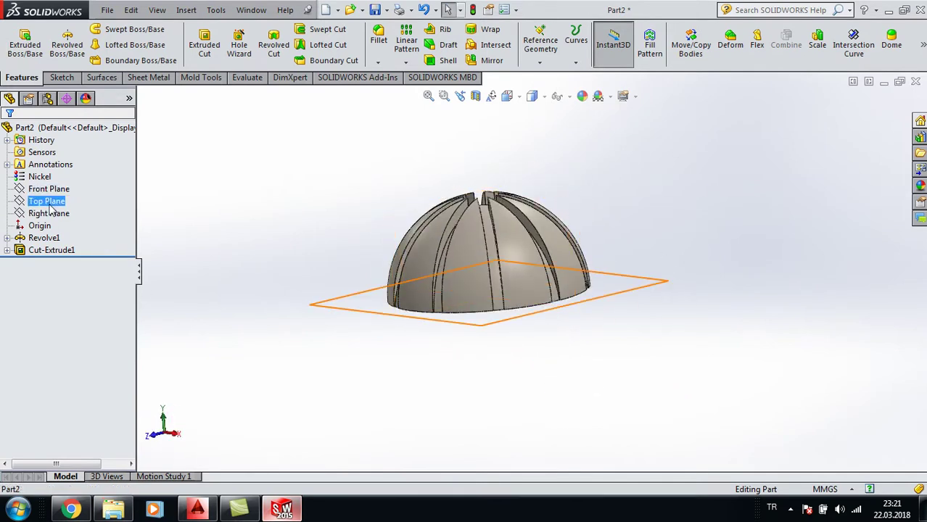
pyautogui.click(511, 98)
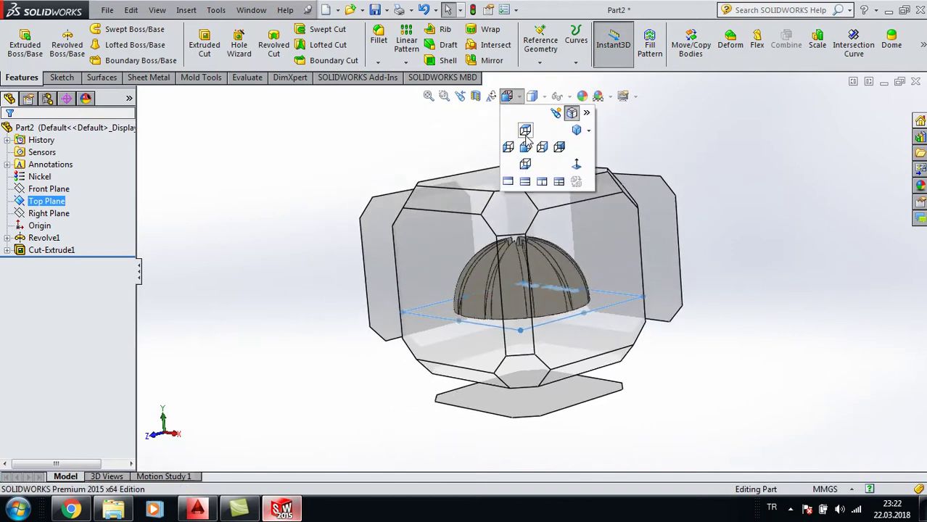
# - Turn the view to face the Front Plane and start a new sketch on it
pyautogui.click(570, 169)
pyautogui.click(48, 189)
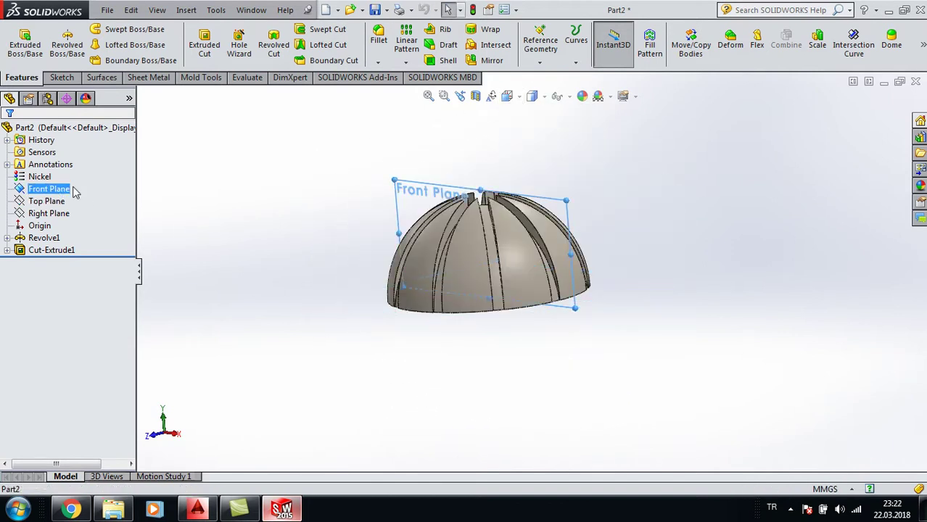
pyautogui.click(511, 97)
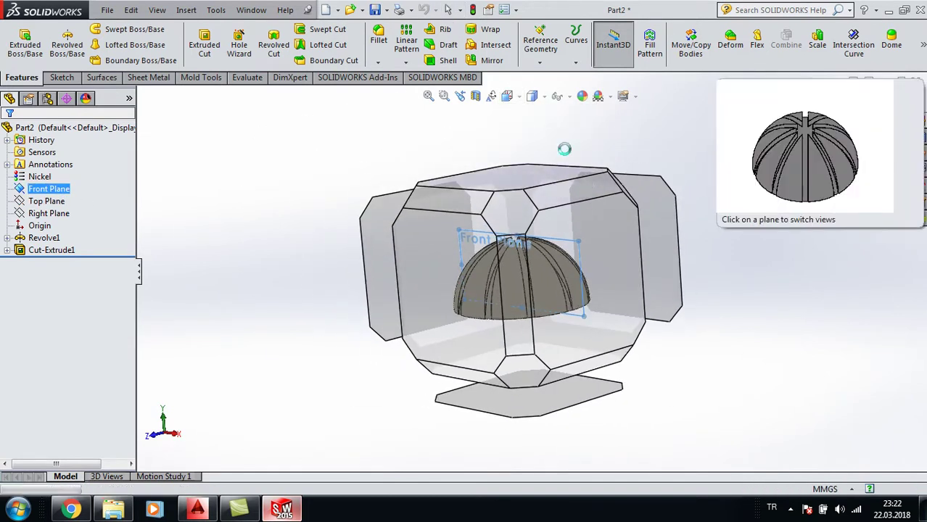
pyautogui.click(519, 100)
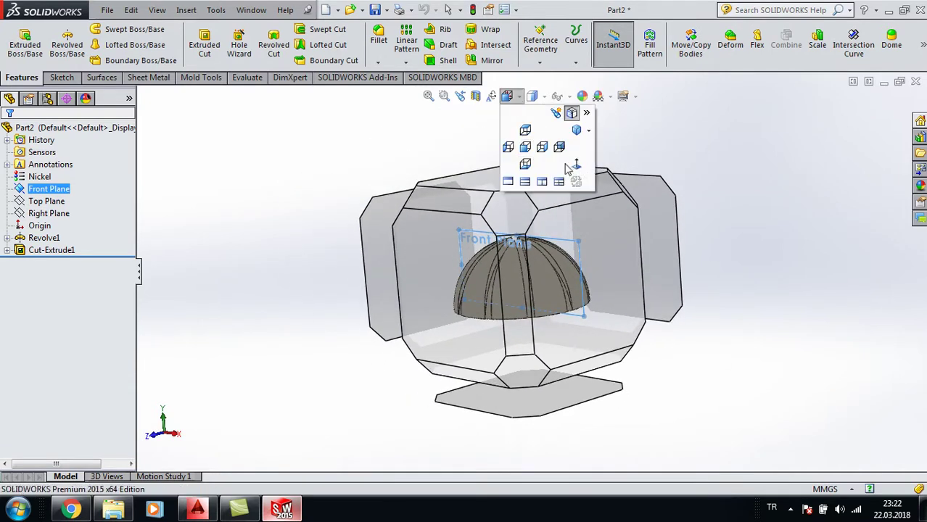
pyautogui.click(580, 172)
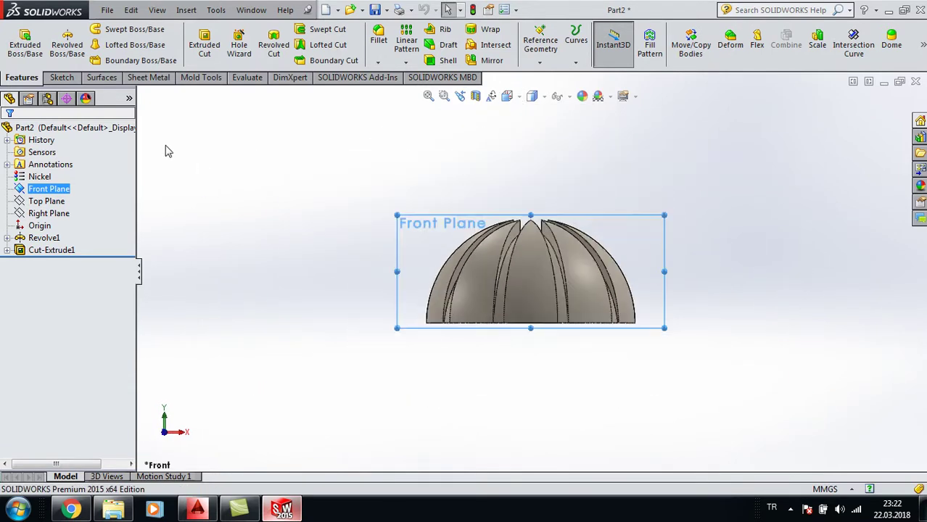
pyautogui.click(69, 78)
pyautogui.click(98, 29)
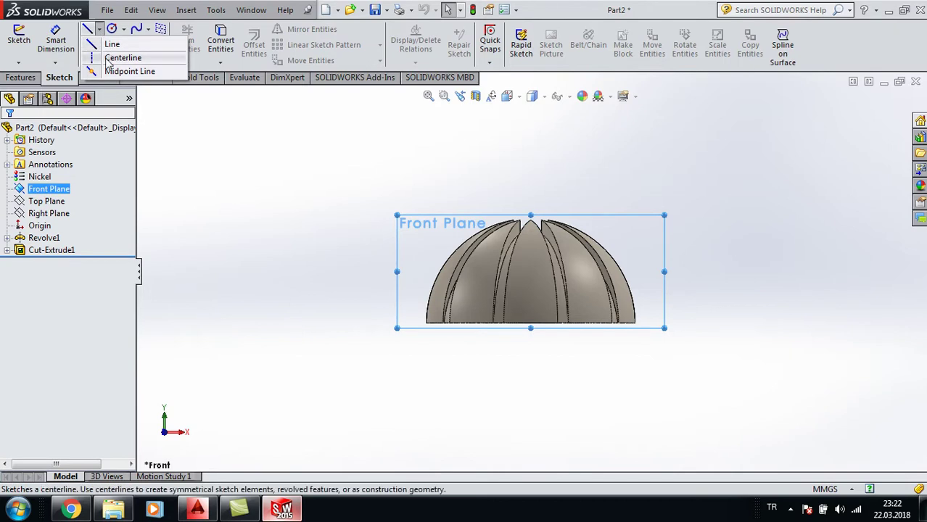
# - Draw construction lines outlining a 165.86 mm tall, 88.39 mm wide rectangle beside the dome
pyautogui.click(108, 58)
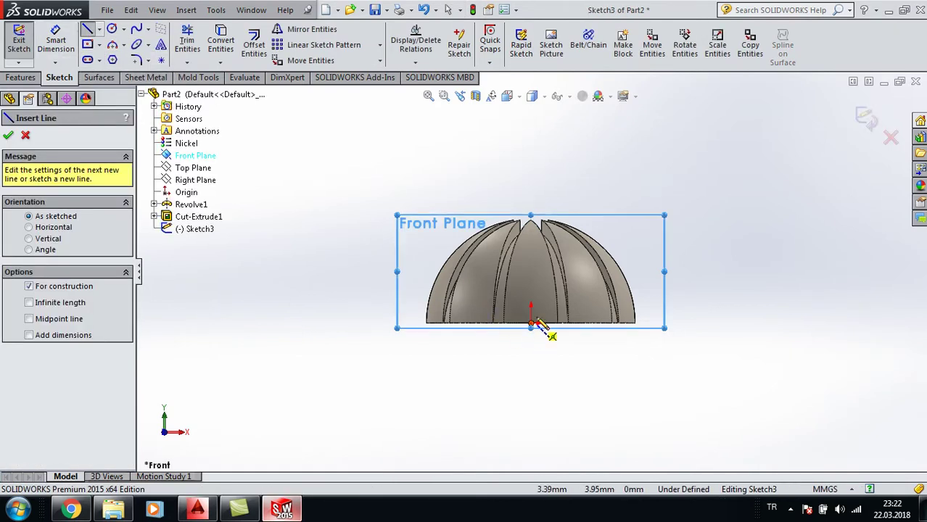
pyautogui.scroll(-2, 537, 324)
pyautogui.scroll(-2, 535, 320)
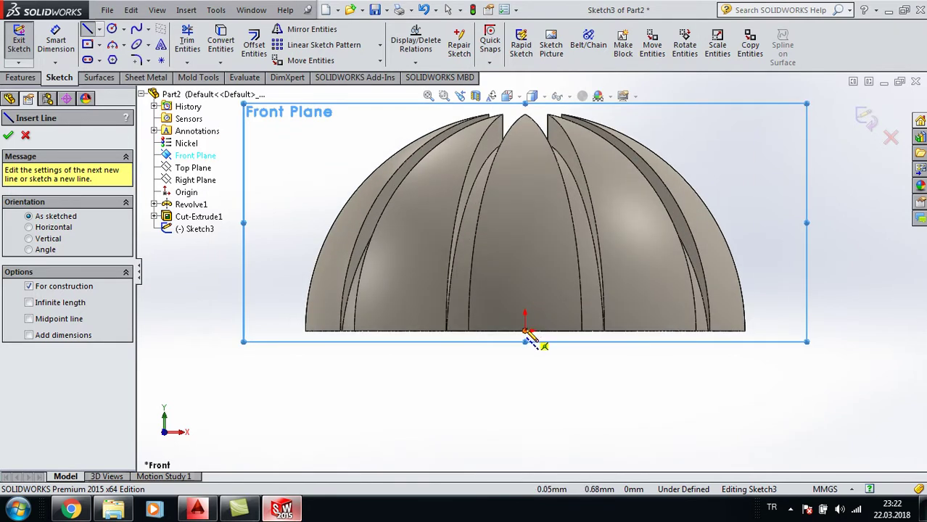
pyautogui.click(527, 334)
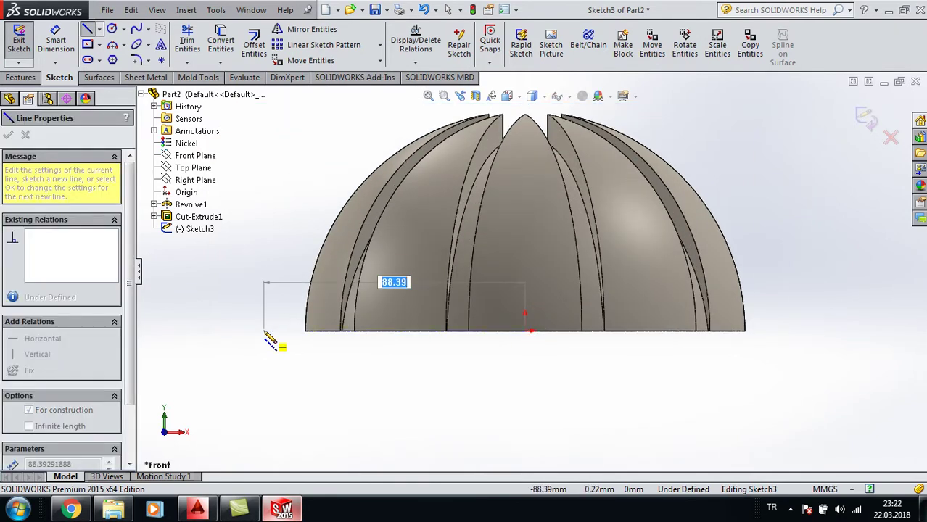
pyautogui.click(265, 333)
pyautogui.scroll(2, 270, 211)
pyautogui.scroll(1, 305, 181)
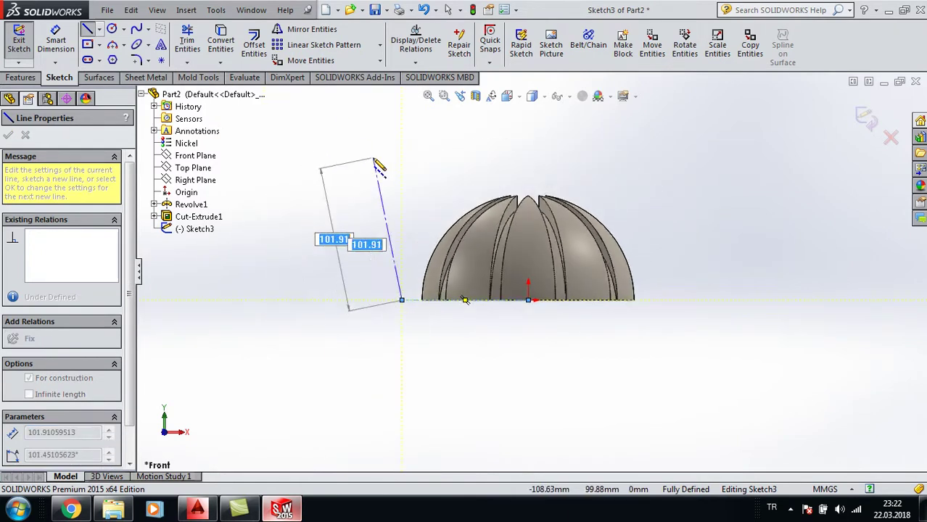
pyautogui.scroll(2, 378, 164)
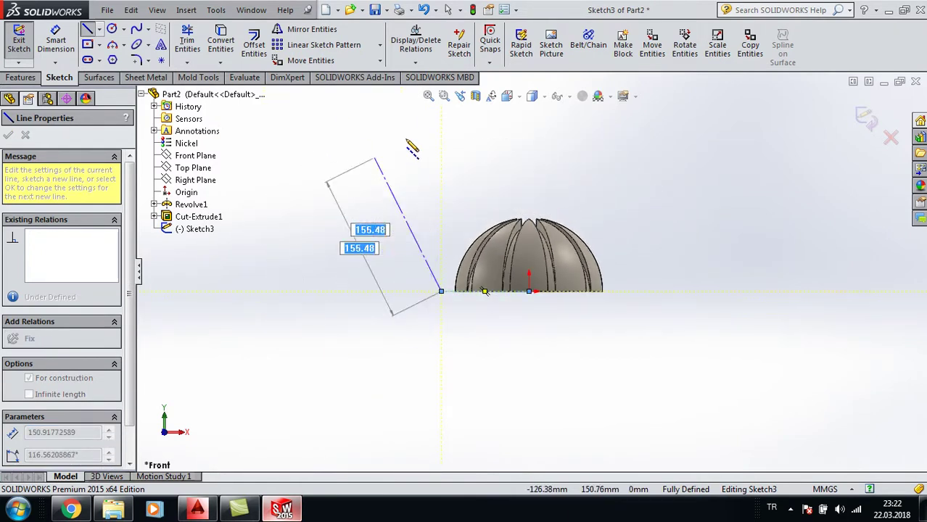
pyautogui.click(441, 127)
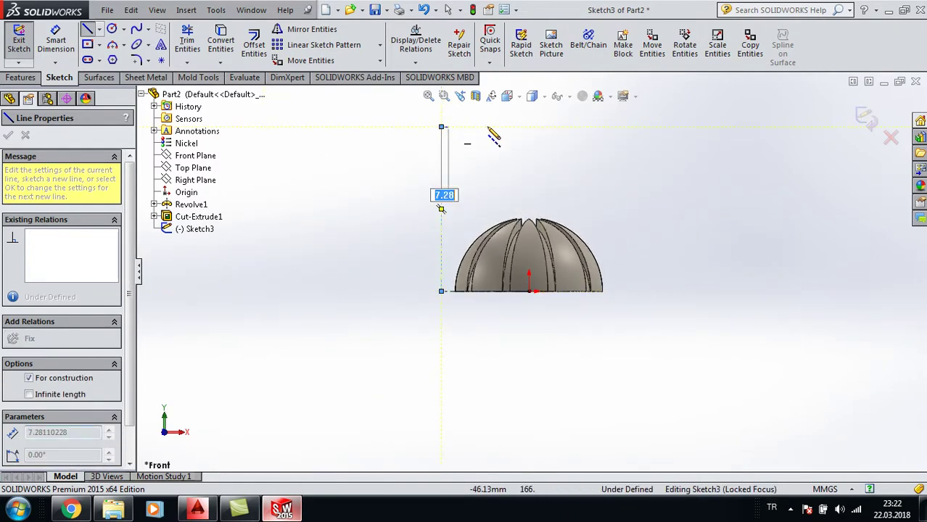
pyautogui.click(530, 128)
pyautogui.press('Escape')
# - Draw a centerline down the dome's axis from the top line to the base centre
pyautogui.click(99, 29)
pyautogui.click(121, 53)
pyautogui.click(529, 127)
pyautogui.click(530, 291)
# - Convert the rectangle's bottom, left and top construction lines into regular sketch lines
pyautogui.press('Escape')
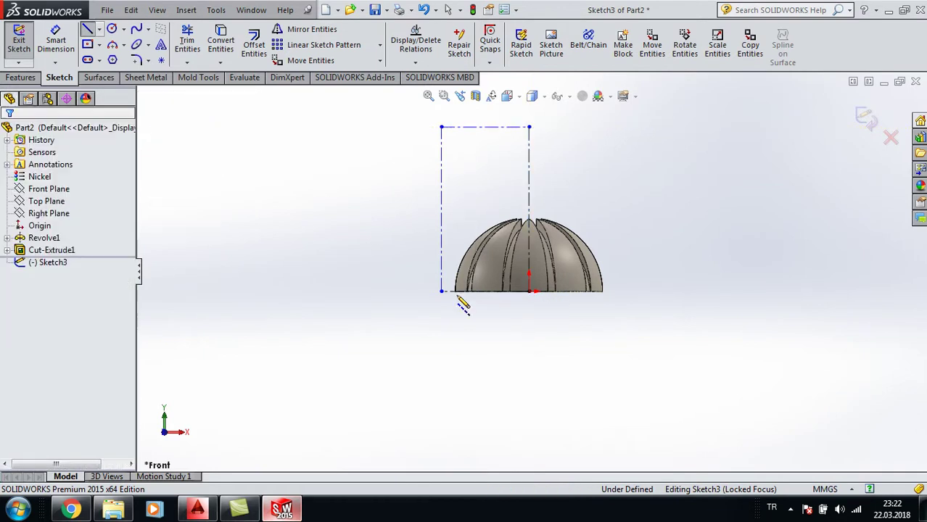
pyautogui.press('Escape')
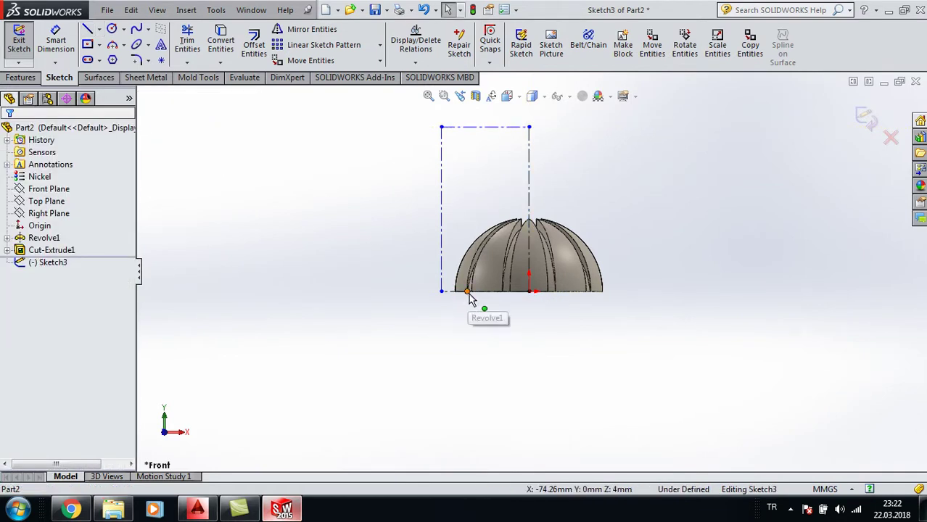
pyautogui.keyDown('ctrl'); pyautogui.moveTo(470, 292); pyautogui.dragTo(486, 285, button='middle'); pyautogui.keyUp('ctrl')
pyautogui.scroll(-3, 486, 285)
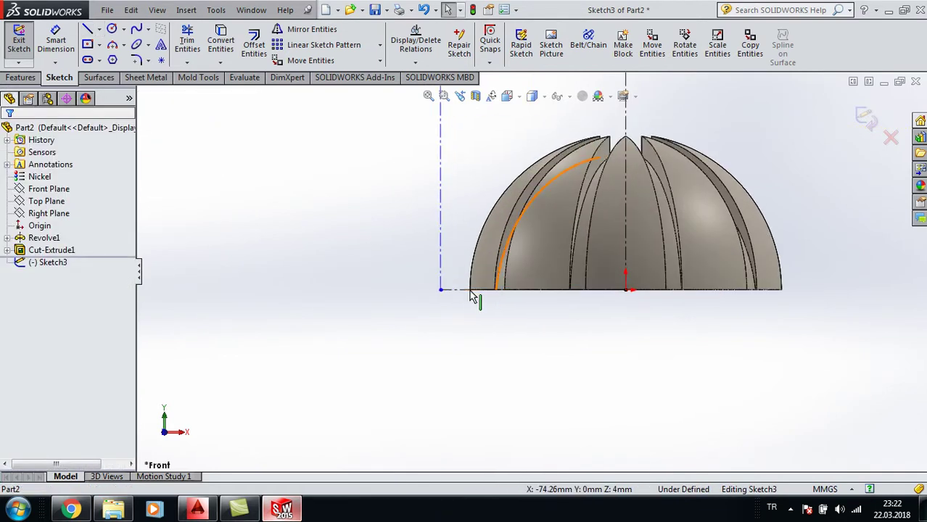
pyautogui.click(446, 290)
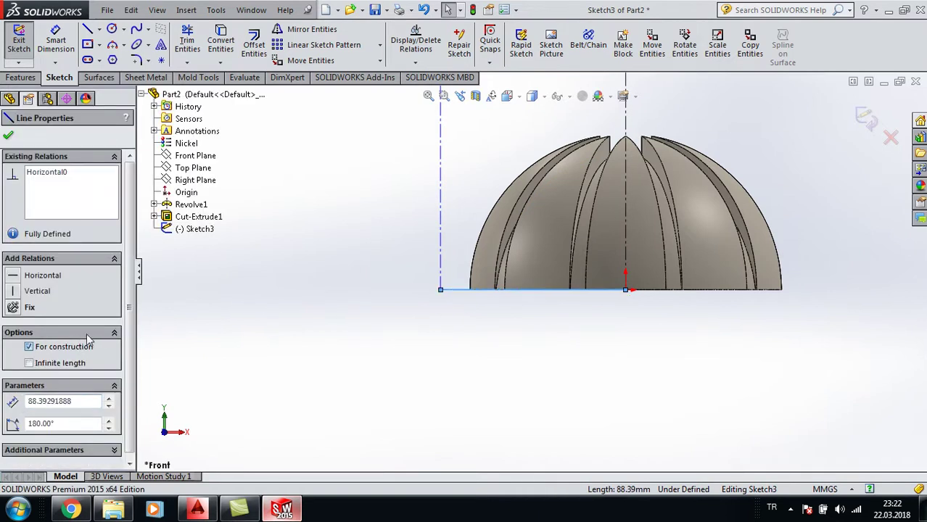
pyautogui.click(440, 218)
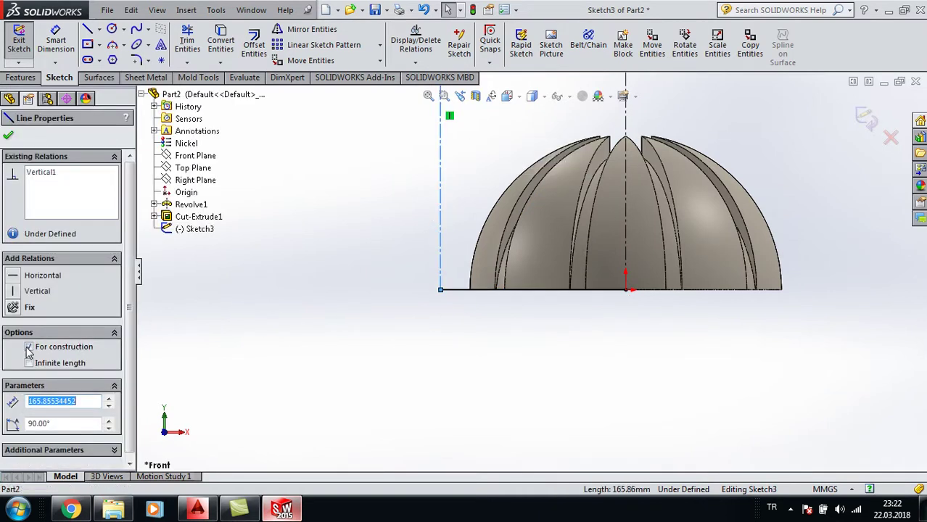
pyautogui.click(29, 347)
pyautogui.scroll(2, 428, 236)
pyautogui.scroll(3, 551, 164)
pyautogui.scroll(2, 544, 203)
pyautogui.click(541, 209)
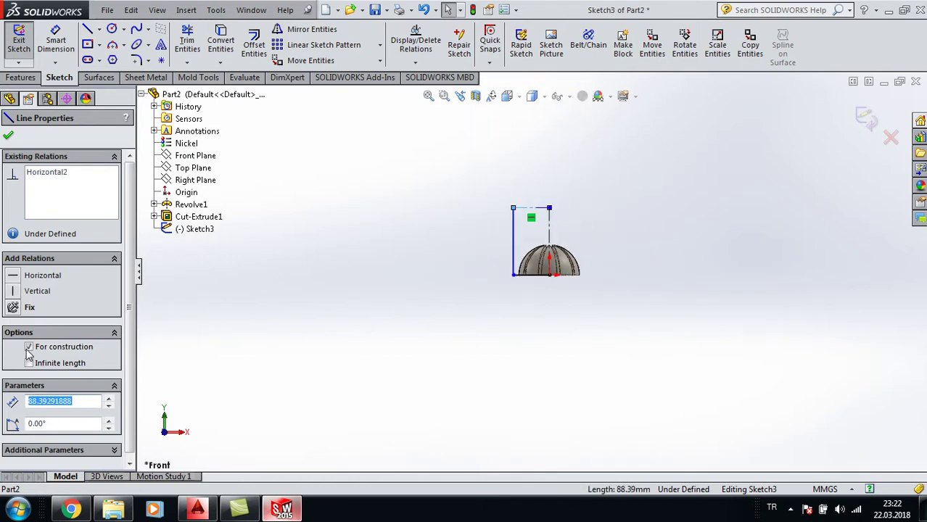
pyautogui.click(8, 138)
# - Start a revolve of Sketch3, replacing the wrong axis with the dome's centre line
pyautogui.click(21, 77)
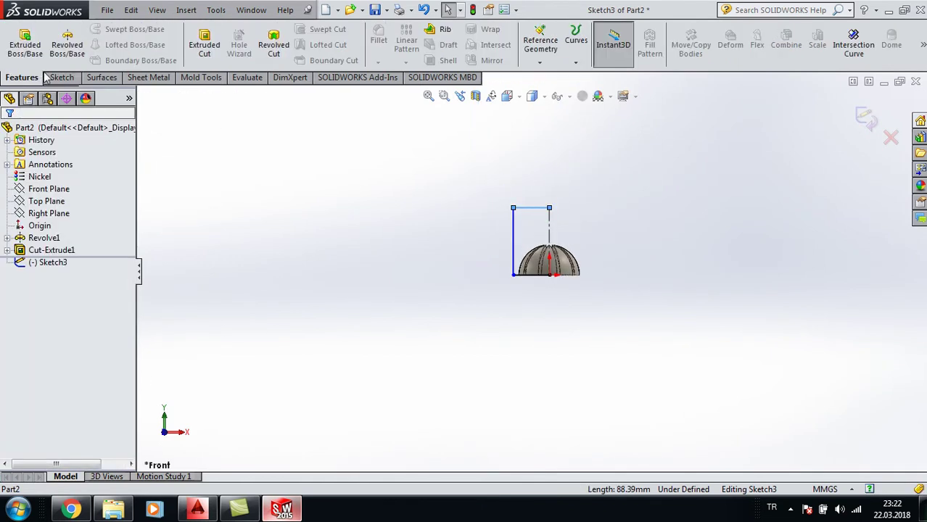
pyautogui.click(67, 44)
pyautogui.click(499, 260)
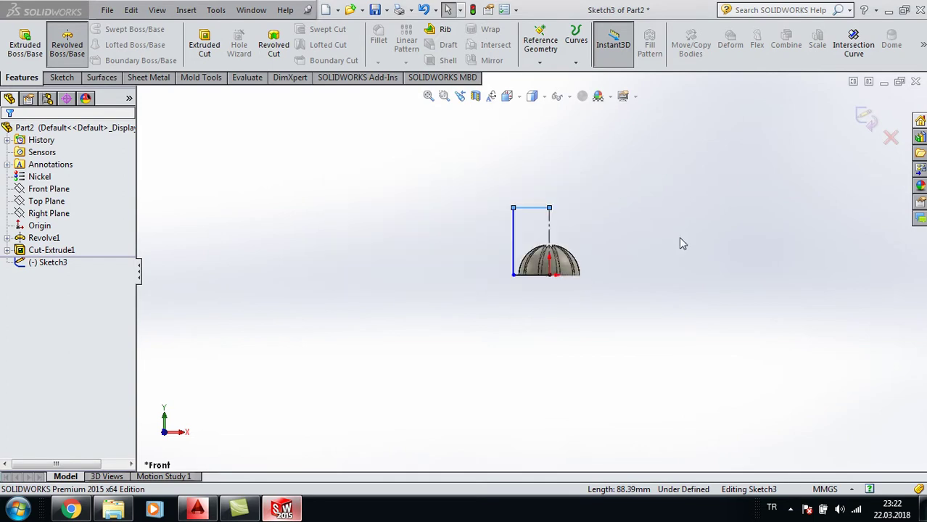
pyautogui.scroll(-3, 658, 245)
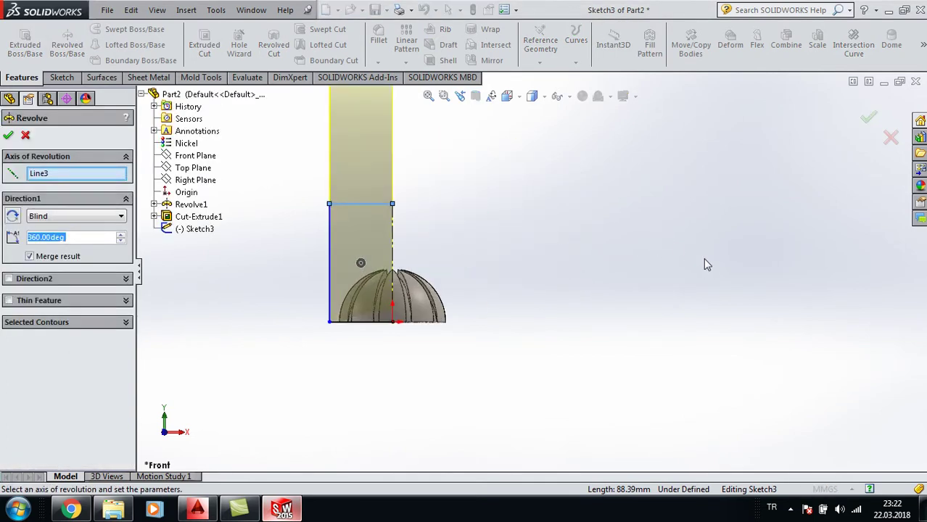
pyautogui.click(48, 282)
pyautogui.click(46, 177)
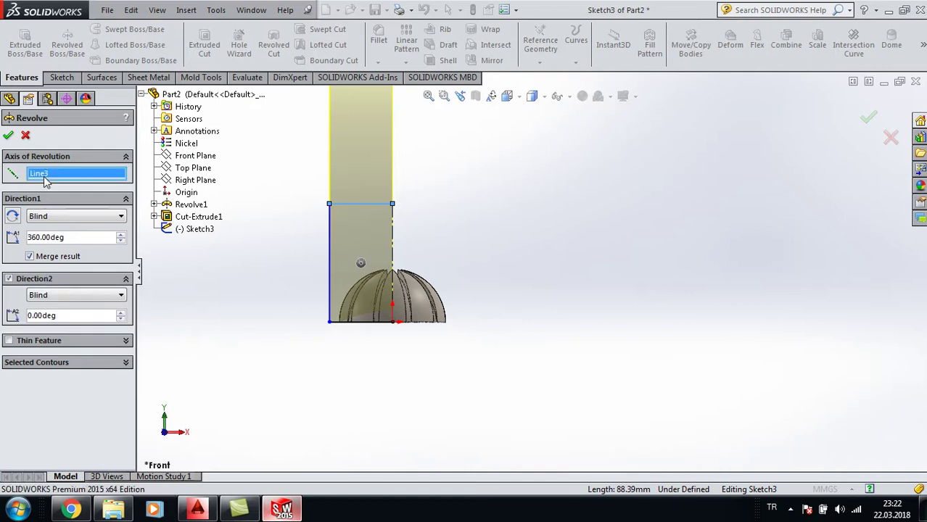
pyautogui.rightClick(80, 182)
pyautogui.click(109, 198)
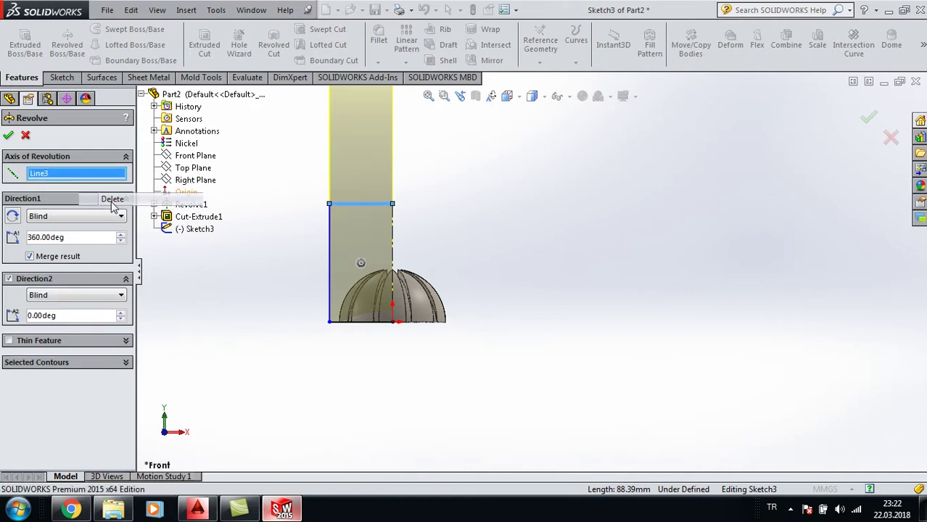
pyautogui.click(393, 242)
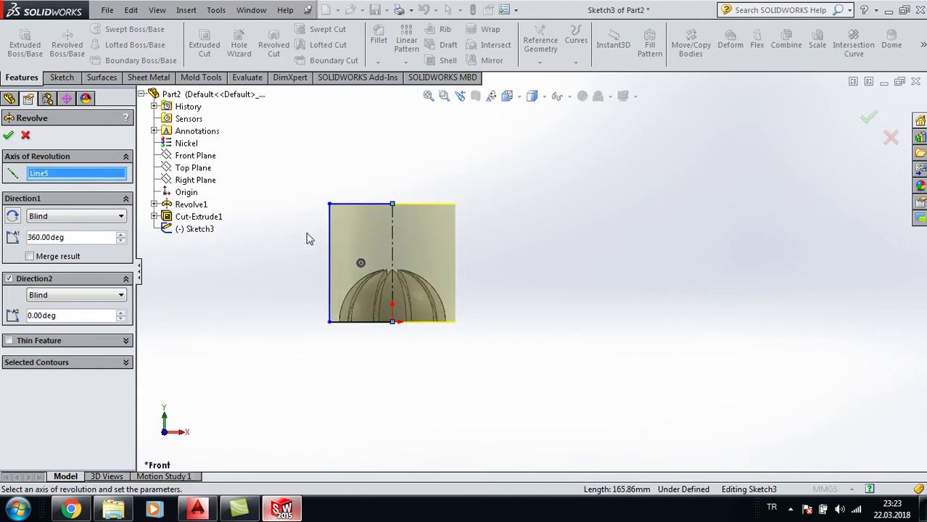
# - Turn off Direction 2 and accept the 360° revolve as a separate cylinder body
pyautogui.click(8, 279)
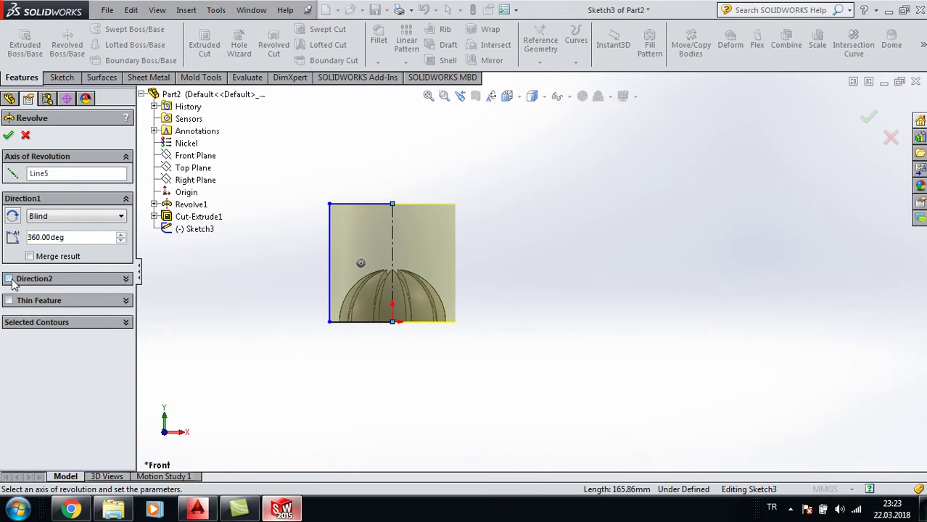
pyautogui.moveTo(245, 270); pyautogui.dragTo(243, 340, button='middle')
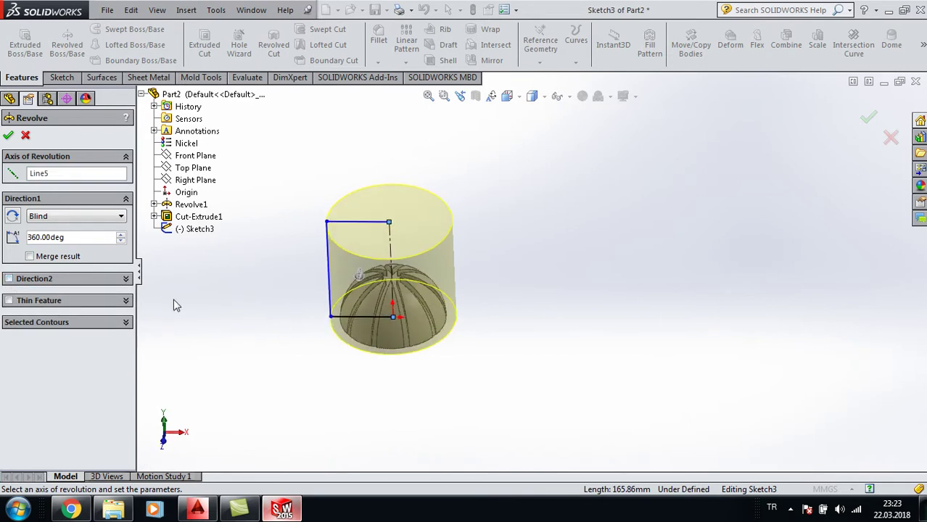
pyautogui.rightClick(540, 259)
pyautogui.moveTo(542, 339); pyautogui.dragTo(521, 166, button='middle')
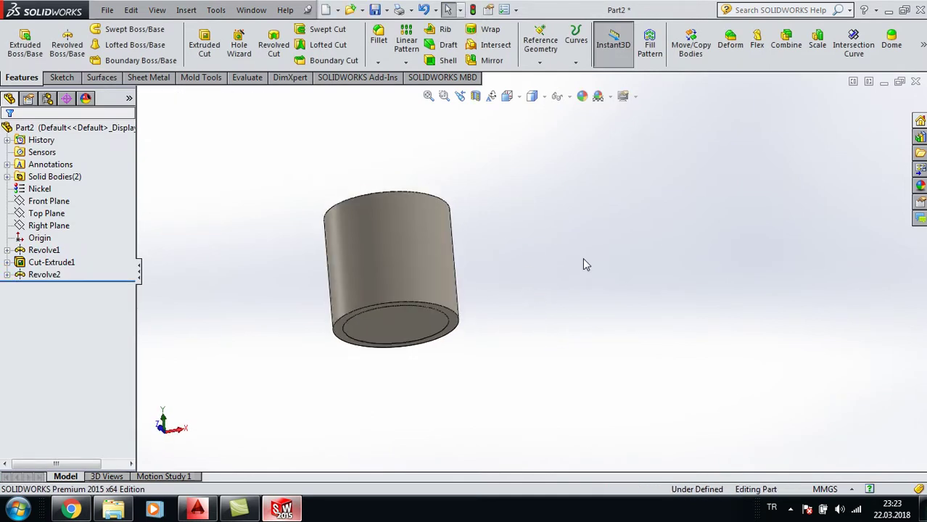
# - Set up a Subtract combine: Revolve2 cylinder as main body, Cut-Extrude1 dome subtracted, with preview
pyautogui.click(790, 42)
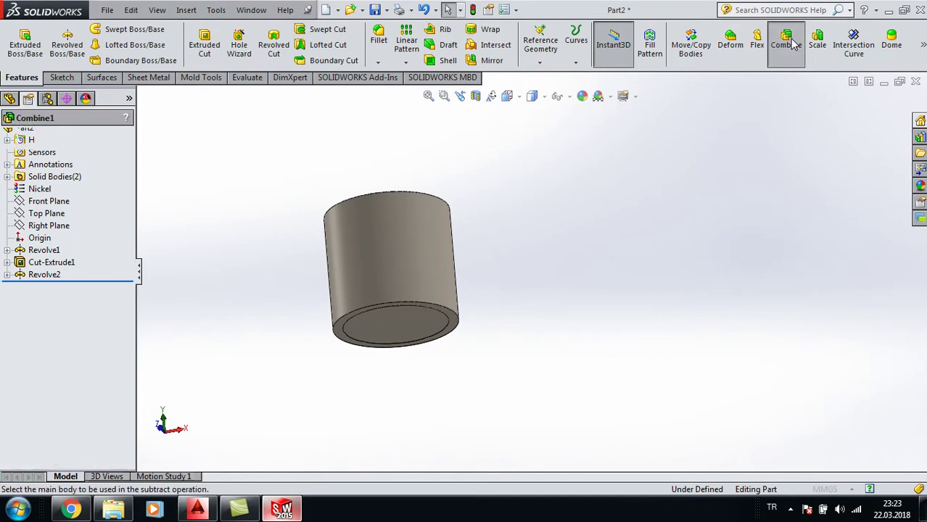
pyautogui.click(29, 171)
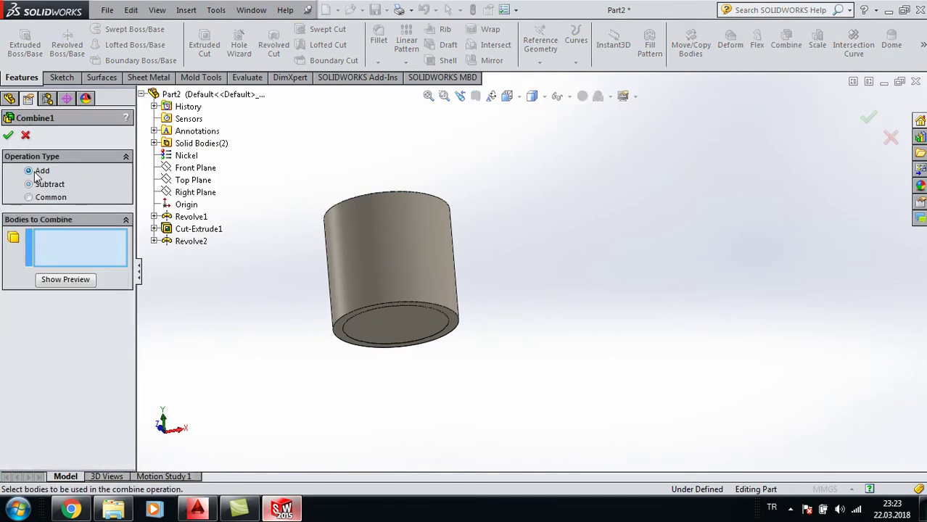
pyautogui.click(42, 185)
pyautogui.scroll(-2, 399, 259)
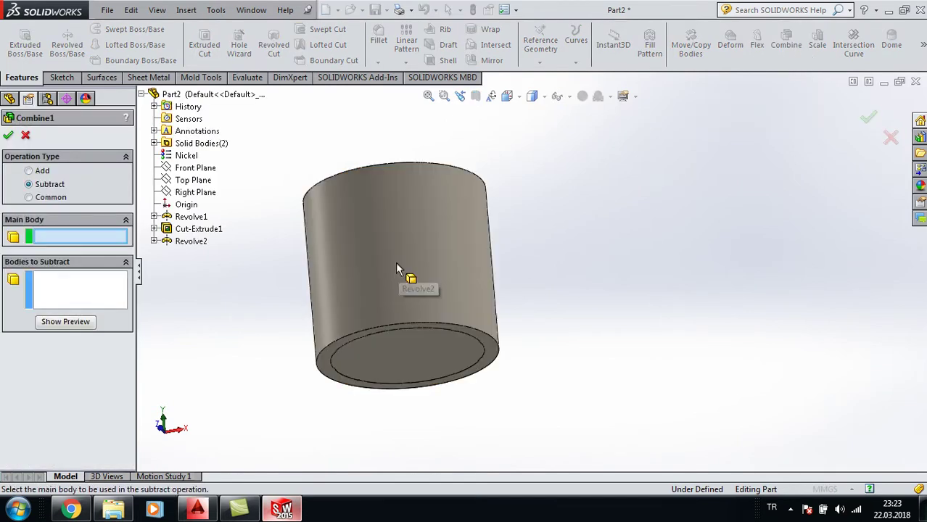
pyautogui.click(400, 258)
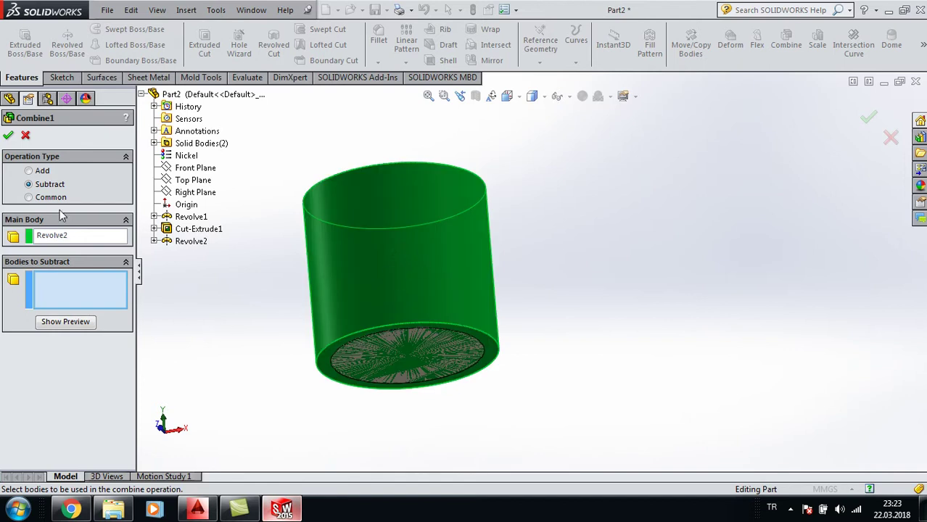
pyautogui.click(425, 361)
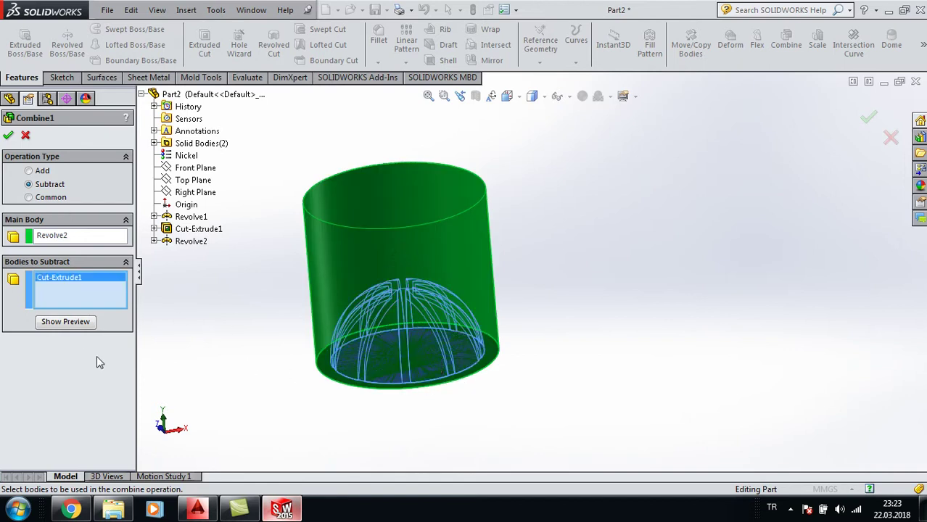
pyautogui.click(65, 321)
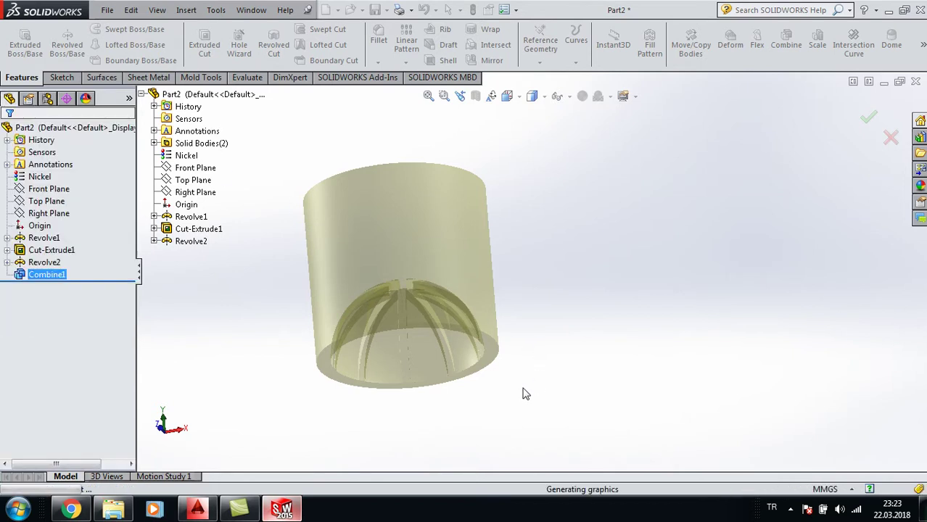
# - Orbit and zoom around the cylinder to inspect the ribbed dome cavity
pyautogui.moveTo(514, 427)
pyautogui.mouseDown(button='middle')
pyautogui.moveTo(495, 224)
pyautogui.moveTo(451, 159)
pyautogui.moveTo(406, 257)
pyautogui.moveTo(476, 242)
pyautogui.moveTo(486, 263)
pyautogui.moveTo(437, 213)
pyautogui.moveTo(472, 228)
pyautogui.moveTo(522, 286)
pyautogui.mouseUp(button='middle')
pyautogui.scroll(-3, 418, 248)
pyautogui.scroll(-3, 452, 254)
pyautogui.scroll(-3, 448, 249)
pyautogui.scroll(-3, 500, 332)
pyautogui.scroll(2, 534, 262)
pyautogui.scroll(3, 551, 261)
pyautogui.scroll(2, 550, 263)
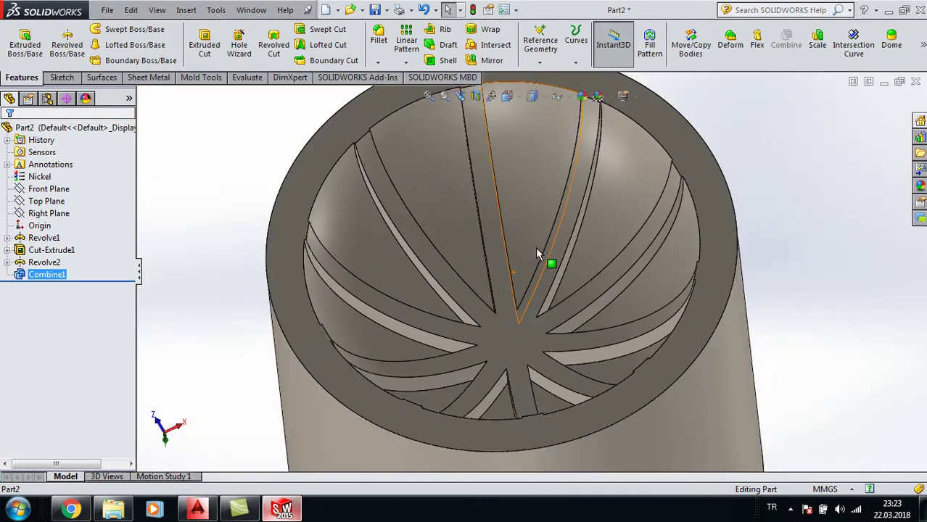
pyautogui.scroll(2, 557, 259)
pyautogui.moveTo(556, 259)
pyautogui.mouseDown(button='middle')
pyautogui.moveTo(595, 370)
pyautogui.moveTo(559, 373)
pyautogui.moveTo(524, 321)
pyautogui.moveTo(472, 286)
pyautogui.moveTo(441, 313)
pyautogui.moveTo(468, 356)
pyautogui.mouseUp(button='middle')
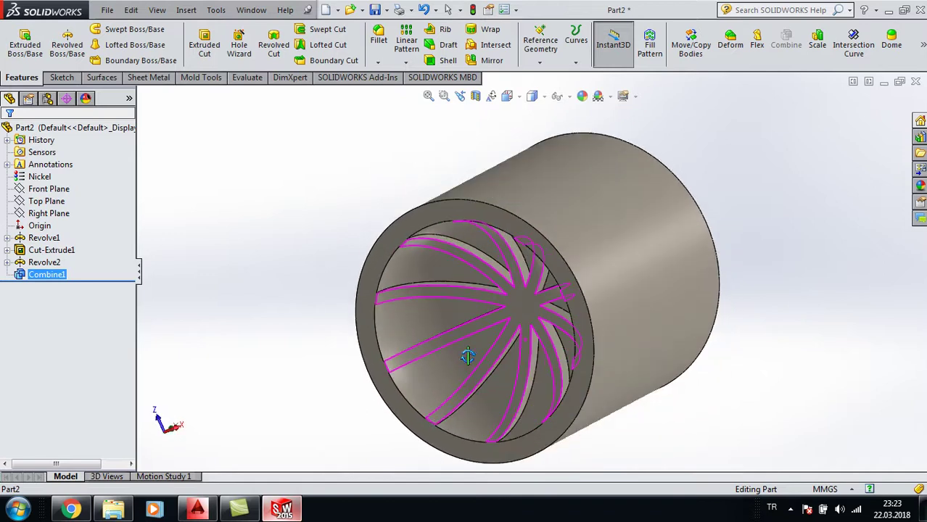
# - Zoom out to fit the whole part, then show the hidden system tray icons
pyautogui.click(264, 269)
pyautogui.press('z')
pyautogui.press('z')
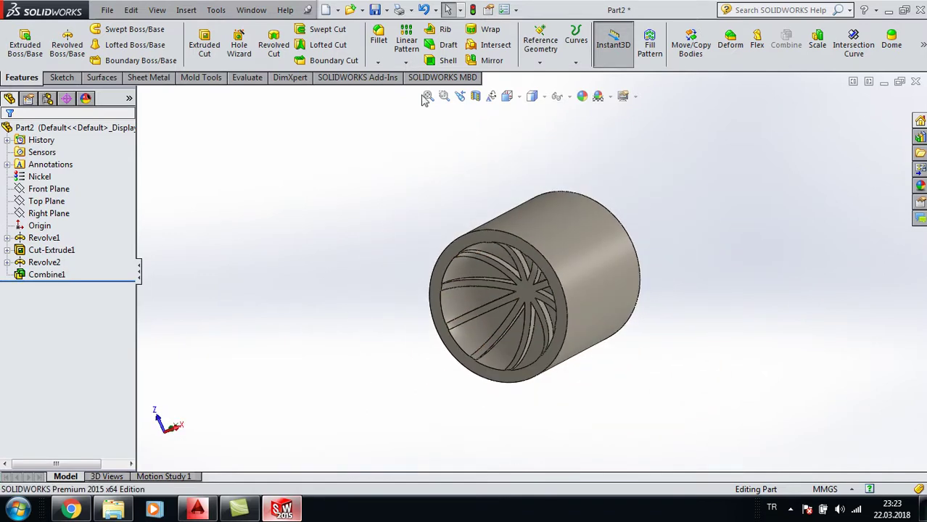
pyautogui.click(794, 510)
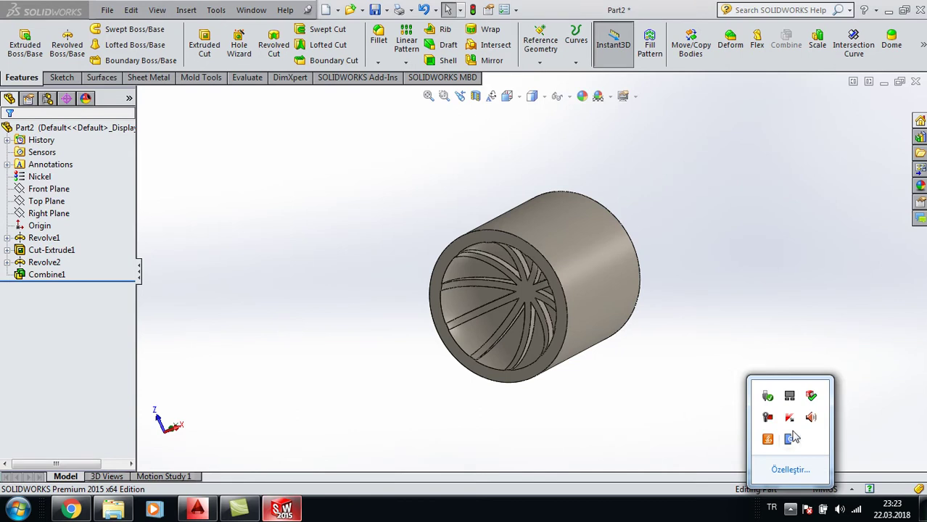